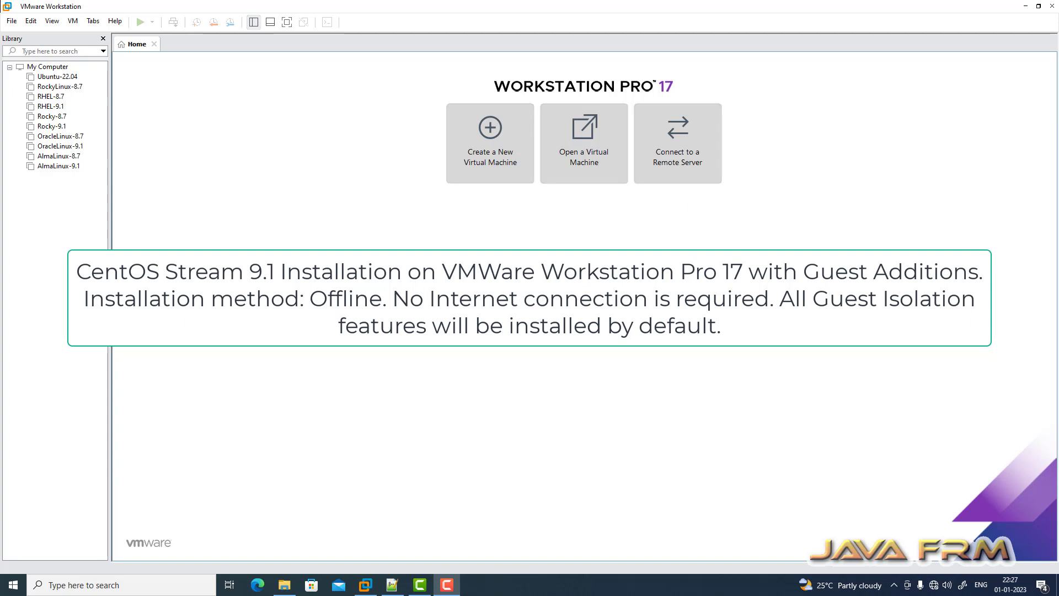
- Create a Typical Red Hat Enterprise Linux 9 64-bit VM, installing the OS later, named CentOS-Stream-9.1
{"action": "left_click", "coordinate": [12, 21]}
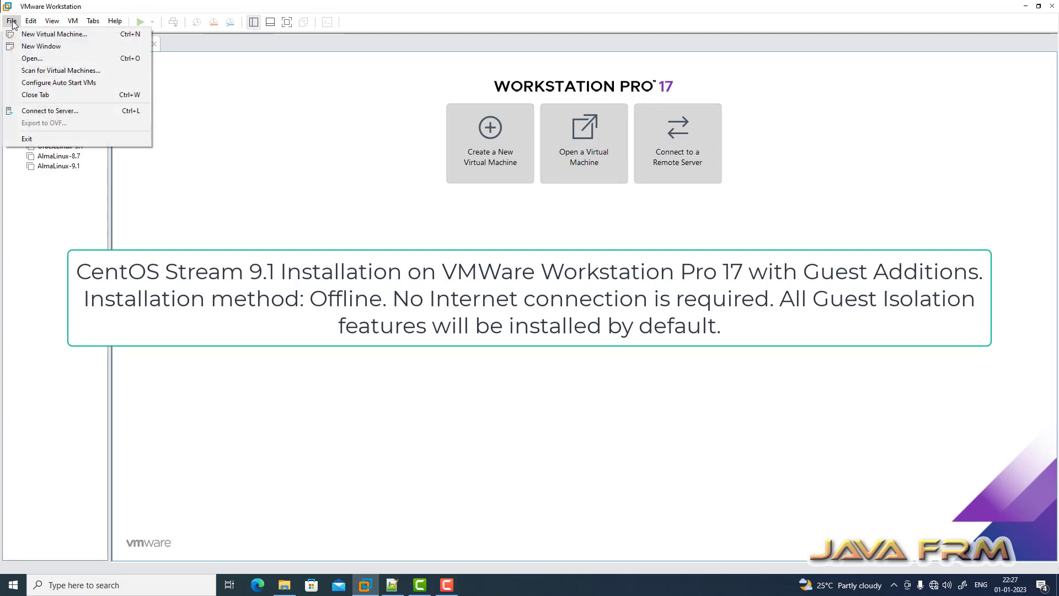
{"action": "left_click", "coordinate": [25, 36]}
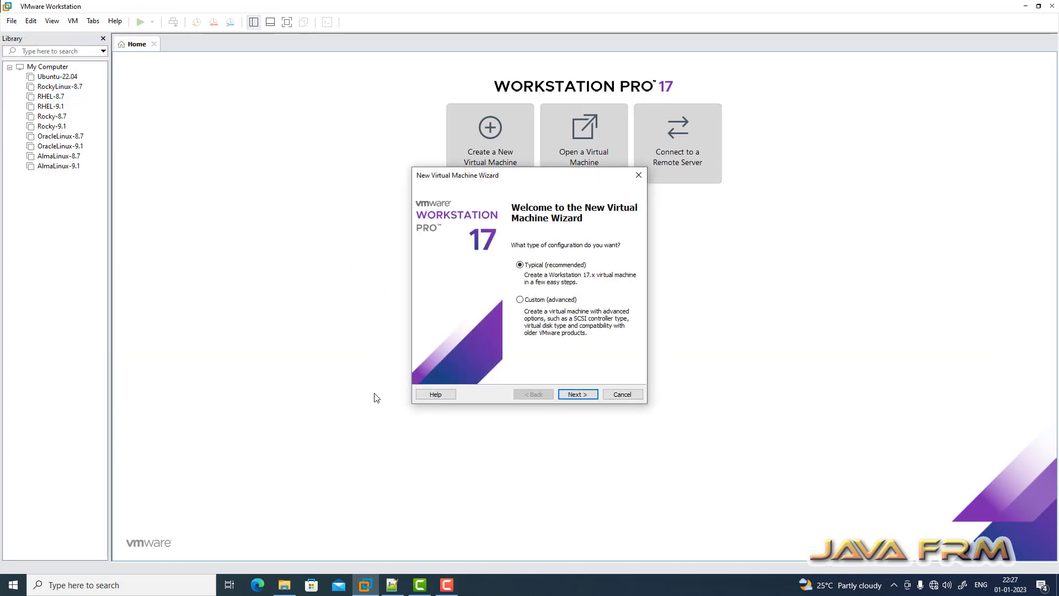
{"action": "left_click", "coordinate": [578, 395]}
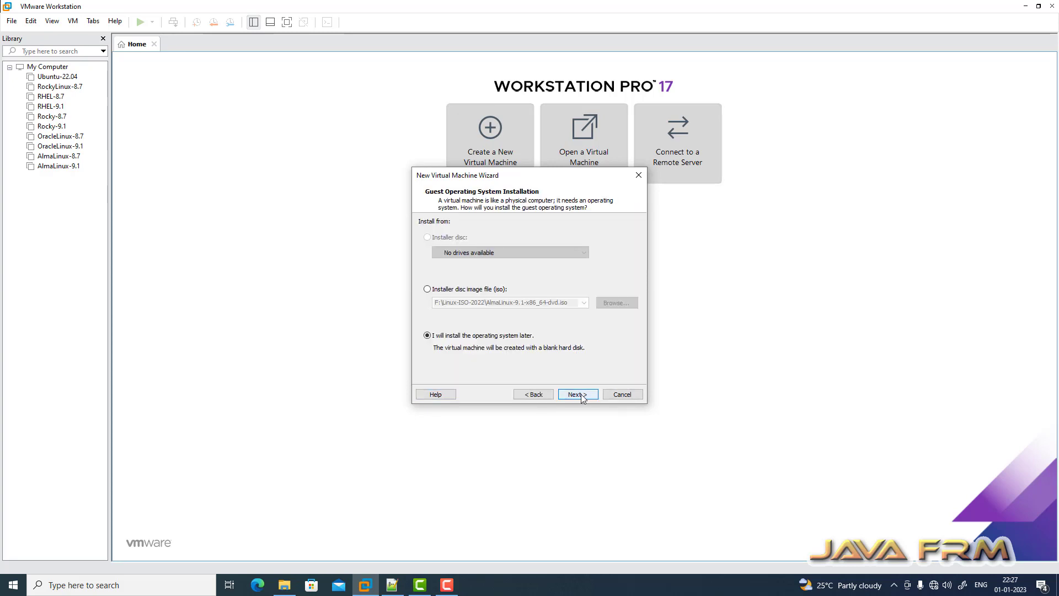
{"action": "left_click", "coordinate": [579, 395]}
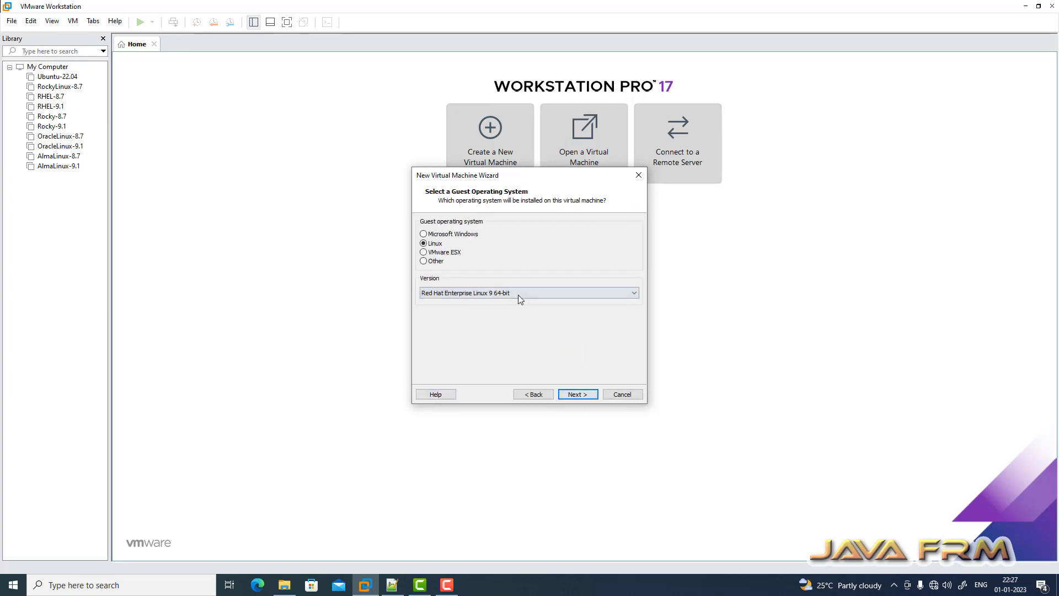
{"action": "left_click", "coordinate": [577, 396]}
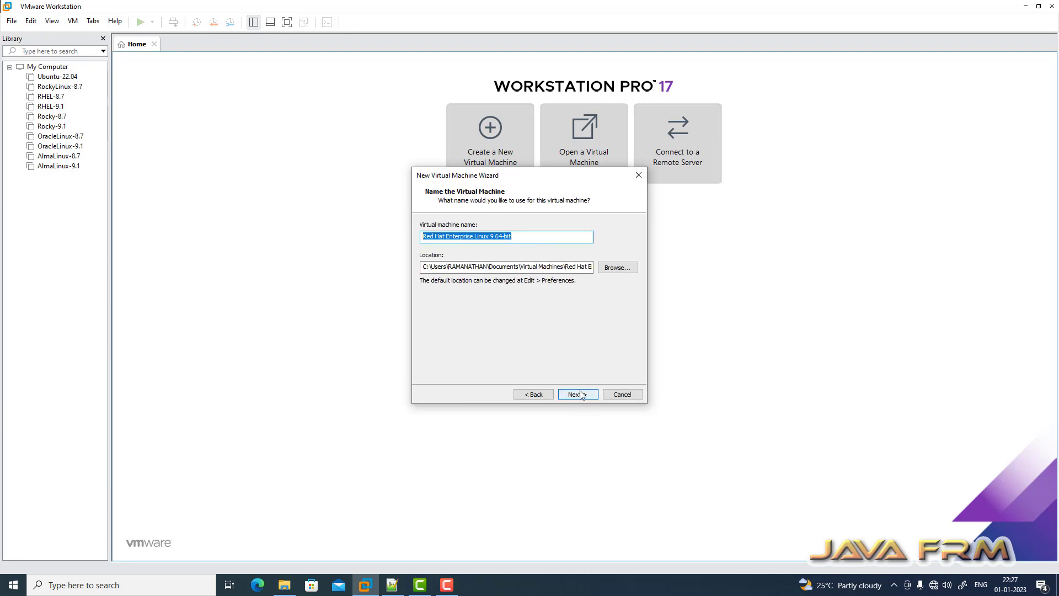
{"action": "type", "text": "CentOS-"}
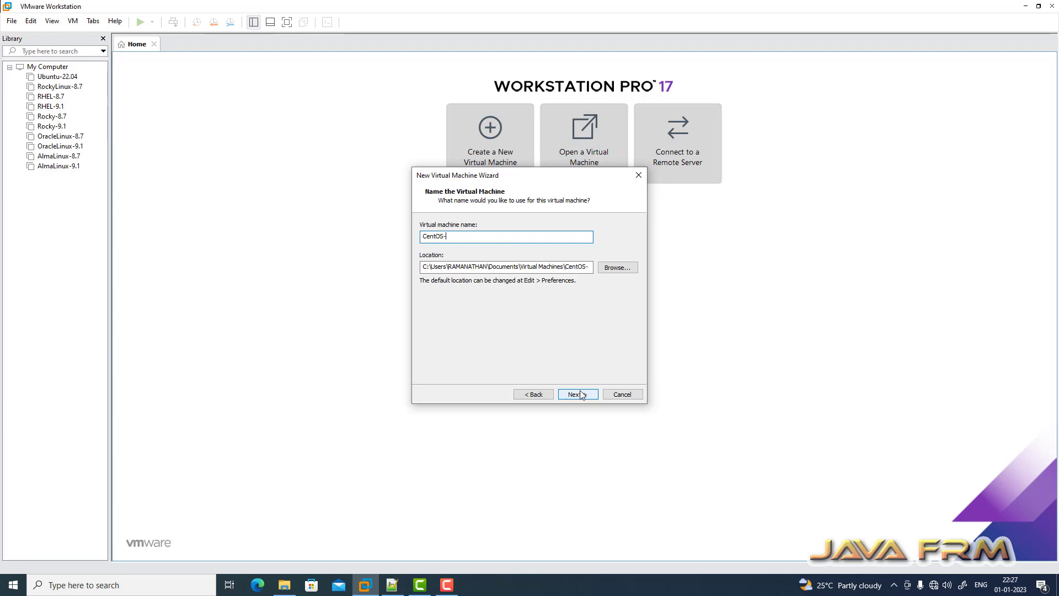
{"action": "type", "text": "Stream-9.1"}
- Open the CentOS-9.1 folder in File Explorer and select its address path
{"action": "left_click", "coordinate": [284, 585]}
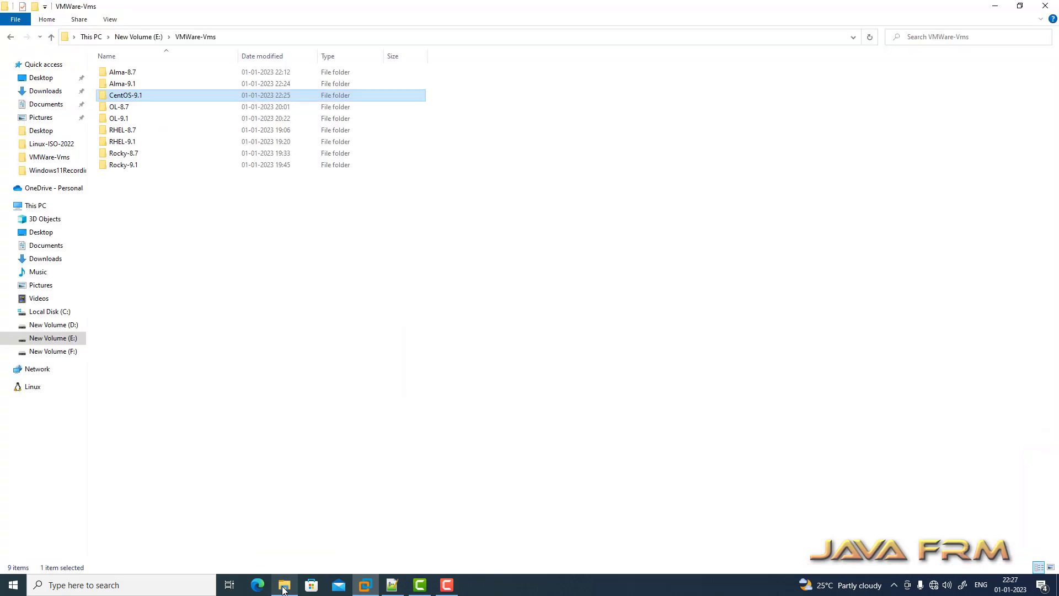
{"action": "double_click", "coordinate": [124, 99]}
{"action": "left_click", "coordinate": [290, 37]}
{"action": "key", "text": "ctrl+c"}
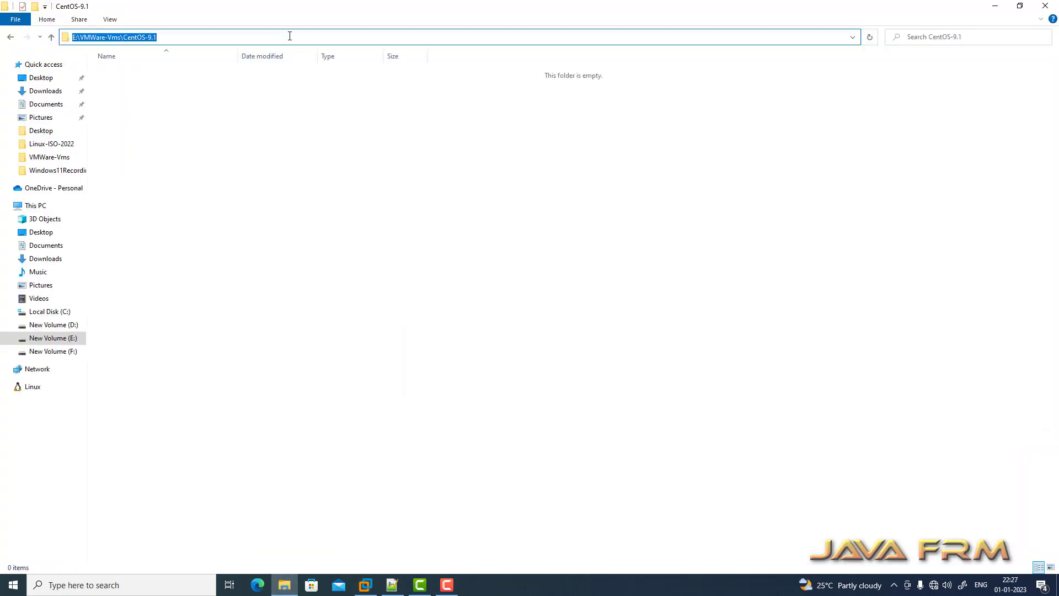
- Set the VM location to E:\VMWare-Vms\CentOS-9.1 and use a 40 GB single-file virtual disk
{"action": "left_click", "coordinate": [365, 585]}
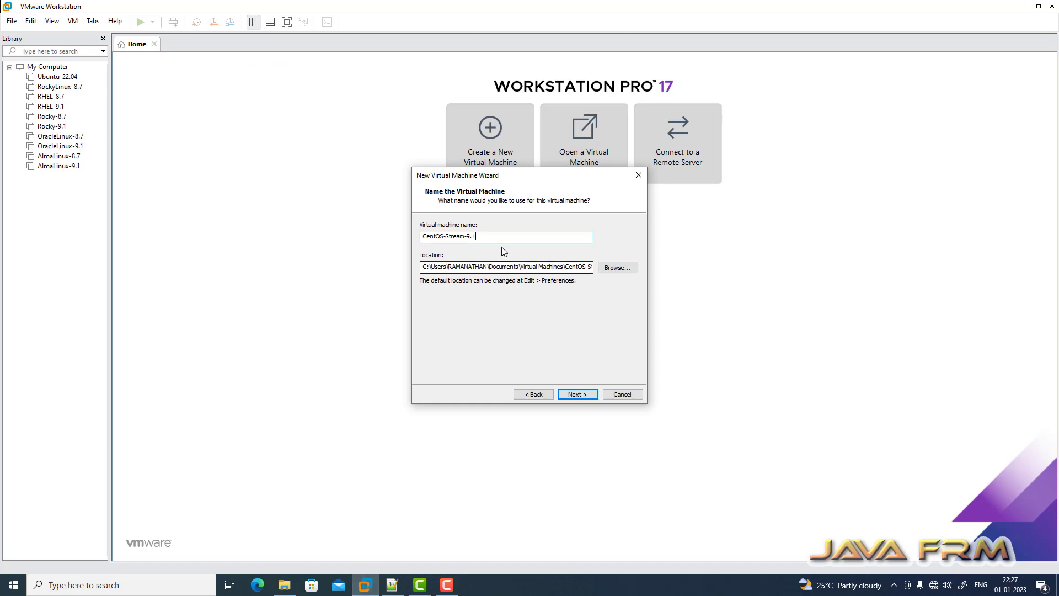
{"action": "left_click", "coordinate": [501, 267]}
{"action": "key", "text": "ctrl+a"}
{"action": "key", "text": "ctrl+v"}
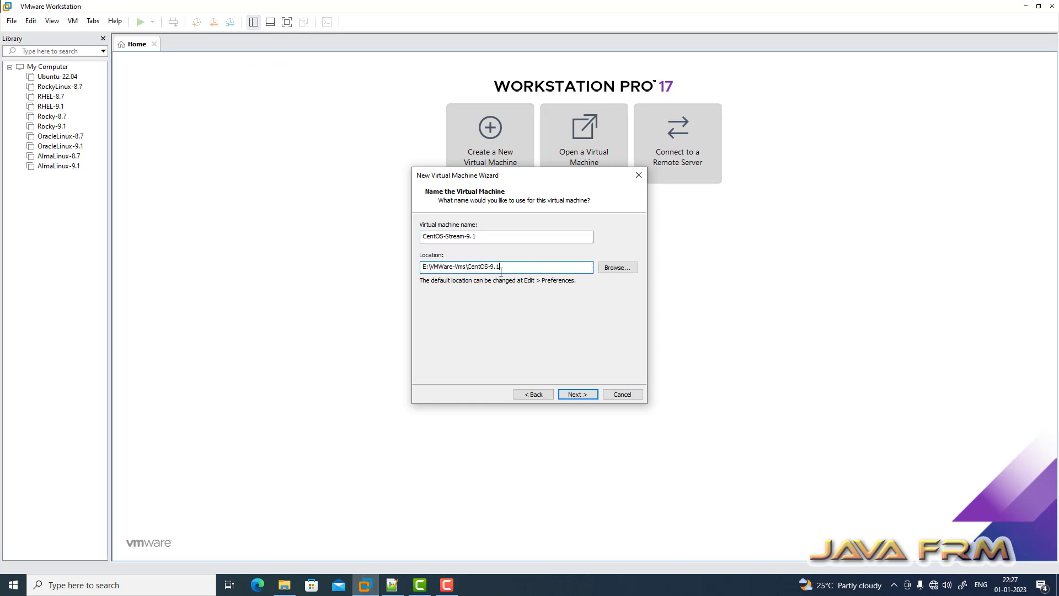
{"action": "left_click", "coordinate": [580, 395]}
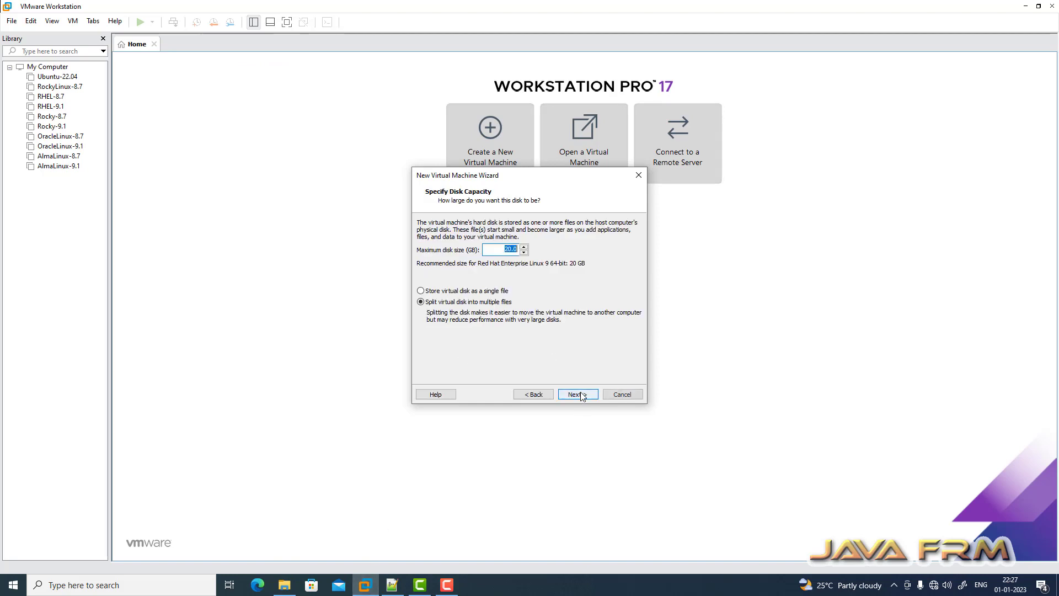
{"action": "left_click", "coordinate": [507, 248]}
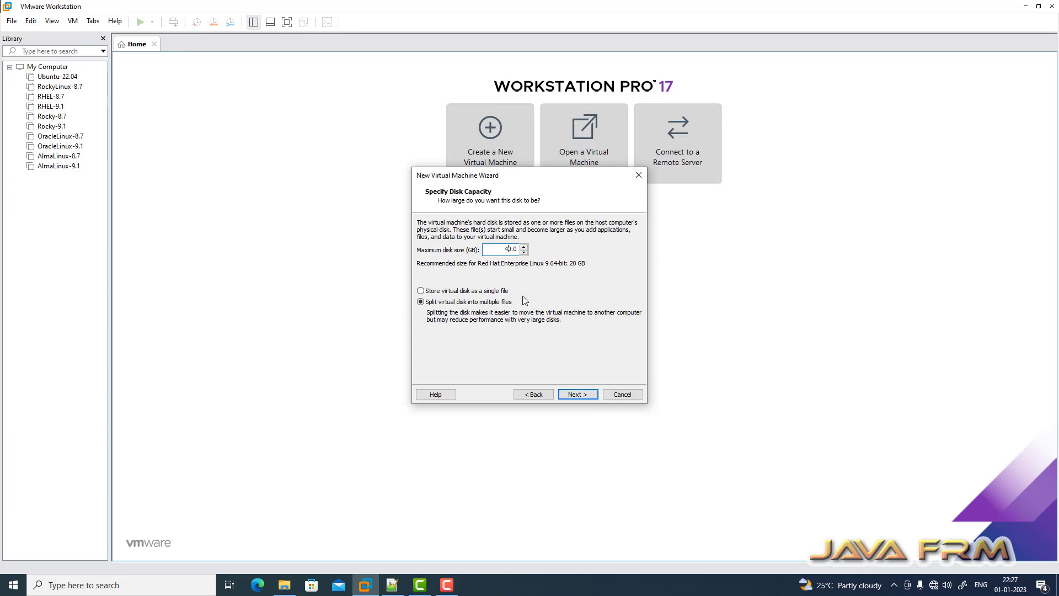
{"action": "left_click", "coordinate": [484, 291]}
{"action": "left_click", "coordinate": [579, 394]}
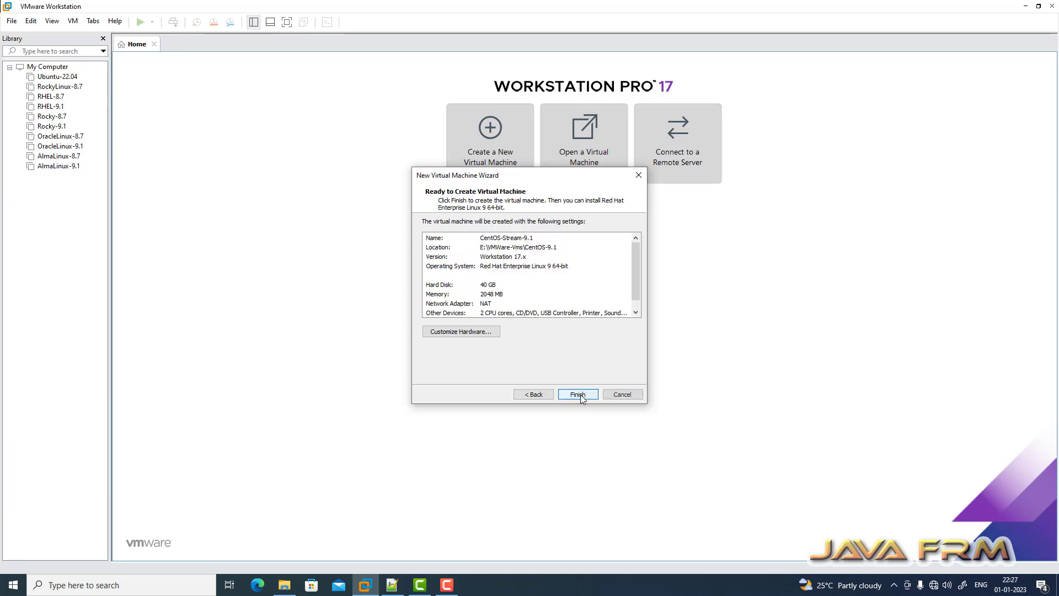
- Customize the hardware, raising memory from 2048 MB to 8192 MB
{"action": "left_click", "coordinate": [487, 333]}
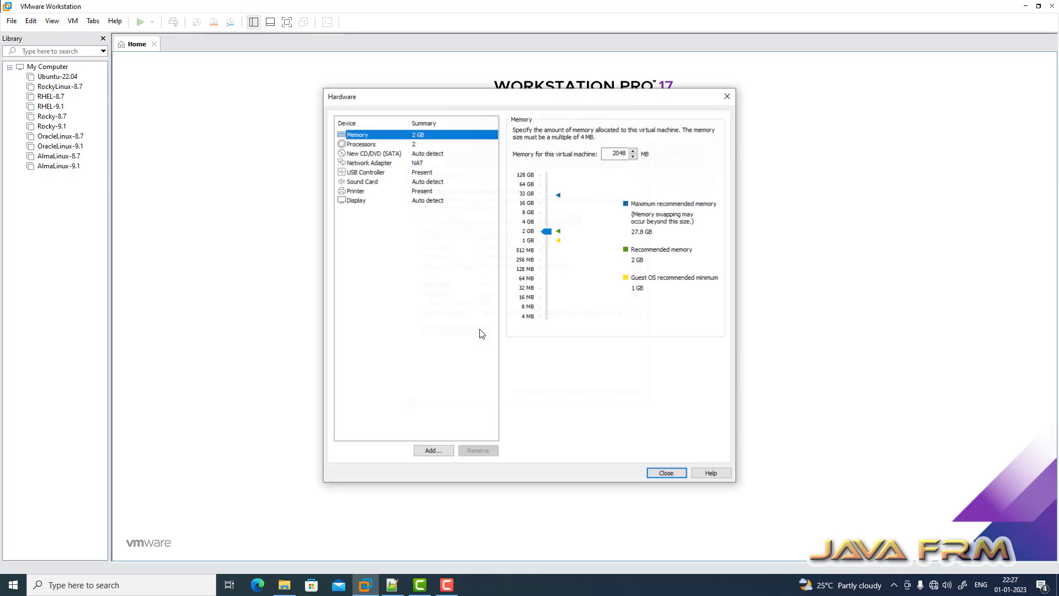
{"action": "left_click", "coordinate": [614, 155]}
{"action": "left_click_drag", "start_coordinate": [614, 155], "coordinate": [665, 156]}
{"action": "type", "text": "8"}
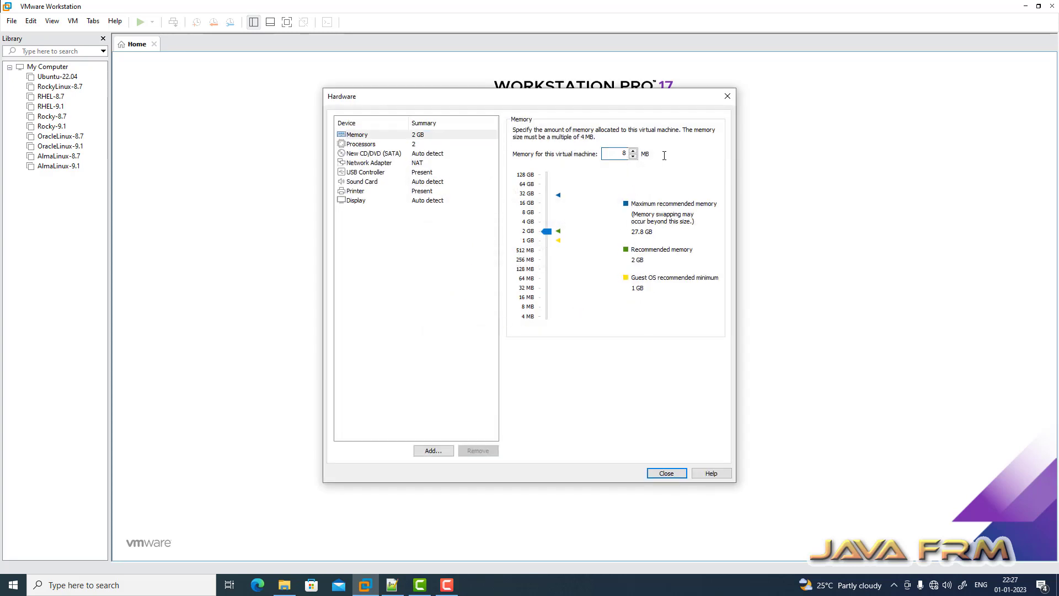
{"action": "type", "text": "192"}
- Set 1 processor with 4 cores, and switch the CD/DVD drive to an ISO image file
{"action": "left_click", "coordinate": [361, 144]}
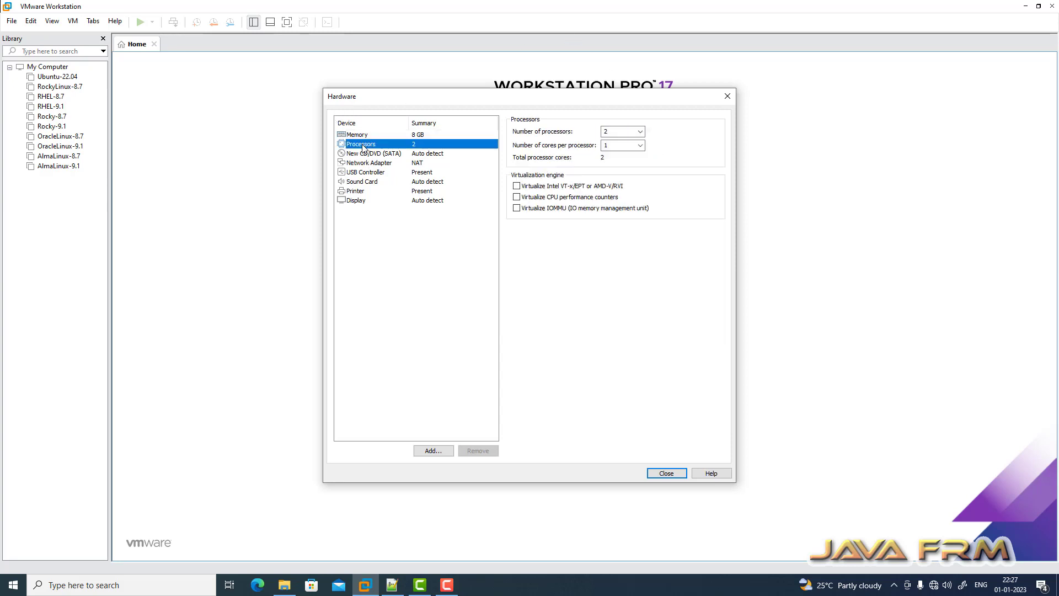
{"action": "left_click", "coordinate": [622, 132]}
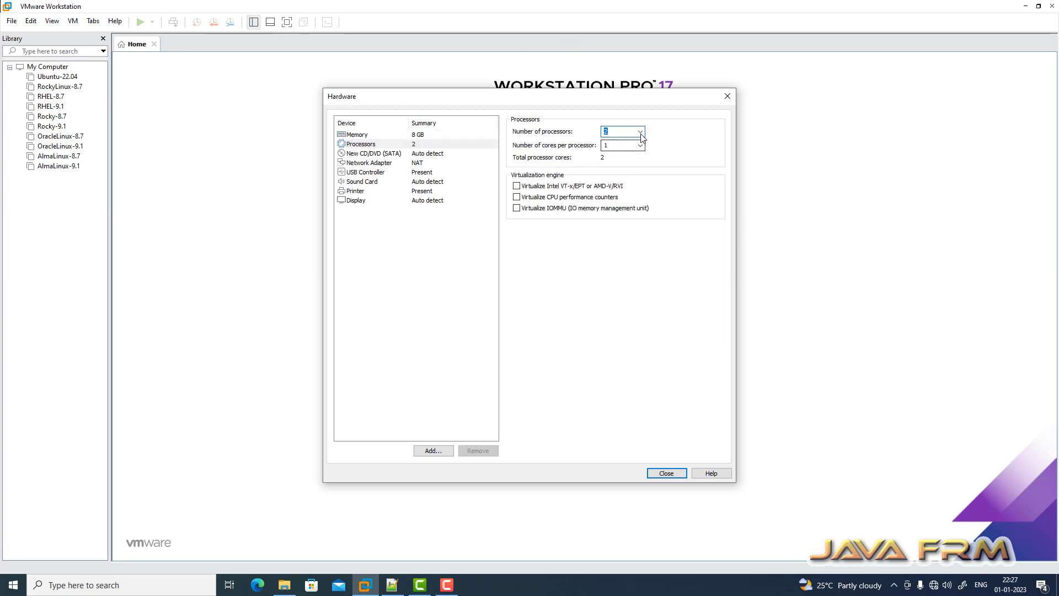
{"action": "left_click", "coordinate": [640, 133]}
{"action": "left_click", "coordinate": [612, 142]}
{"action": "left_click", "coordinate": [641, 145]}
{"action": "left_click", "coordinate": [611, 178]}
{"action": "left_click", "coordinate": [385, 154]}
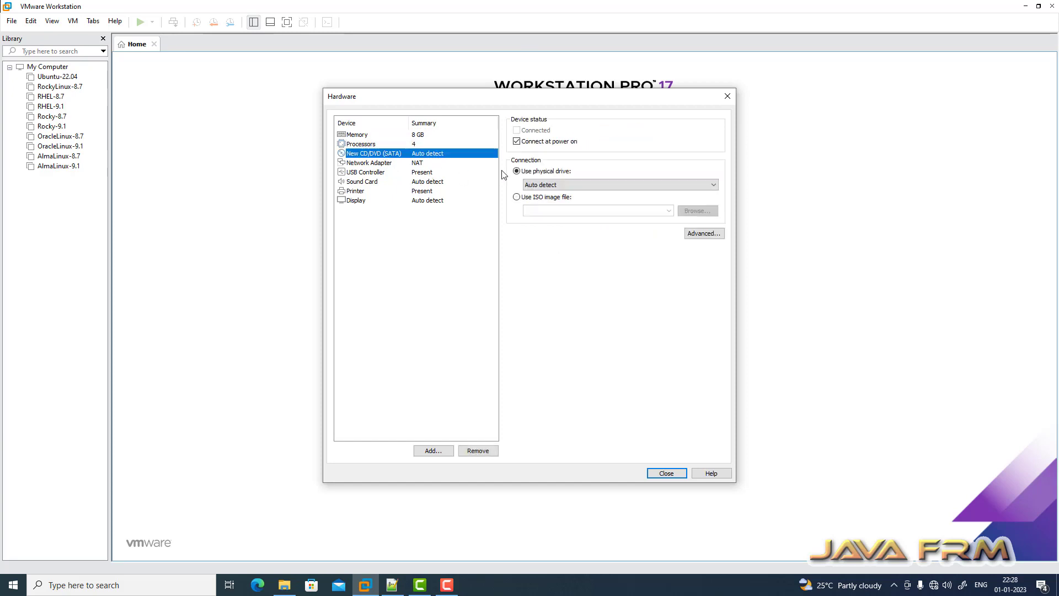
{"action": "left_click", "coordinate": [517, 197]}
- Choose CentOS-Stream-9-latest-x86_64-dvd1 from F:\Linux-ISO-2022 as the CD/DVD ISO image
{"action": "left_click", "coordinate": [698, 211]}
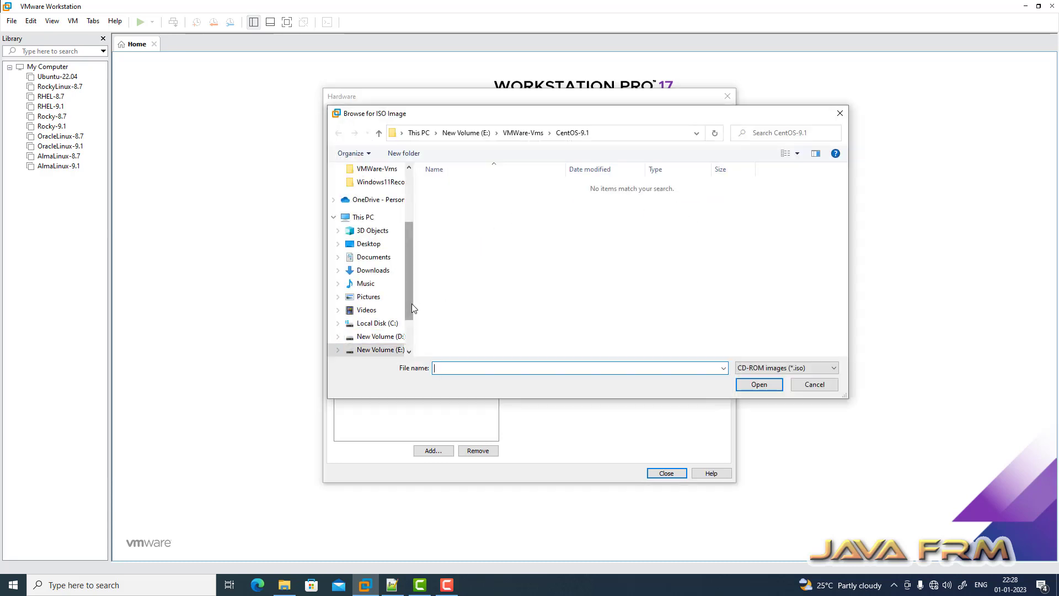
{"action": "scroll", "coordinate": [412, 303], "scroll_direction": "down", "scroll_amount": 1}
{"action": "left_click", "coordinate": [387, 337]}
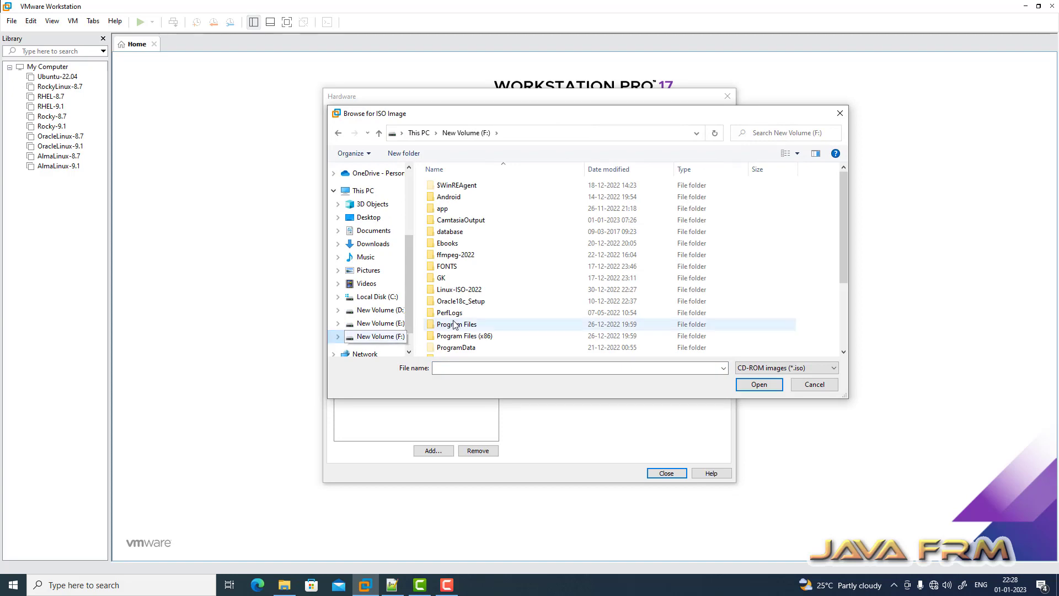
{"action": "double_click", "coordinate": [455, 290]}
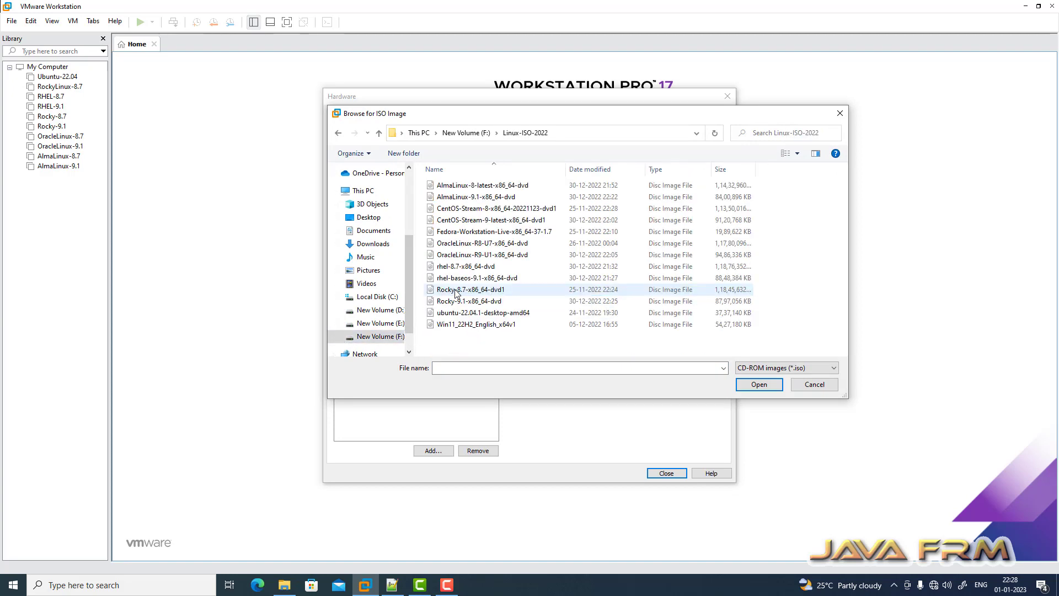
{"action": "left_click", "coordinate": [537, 221]}
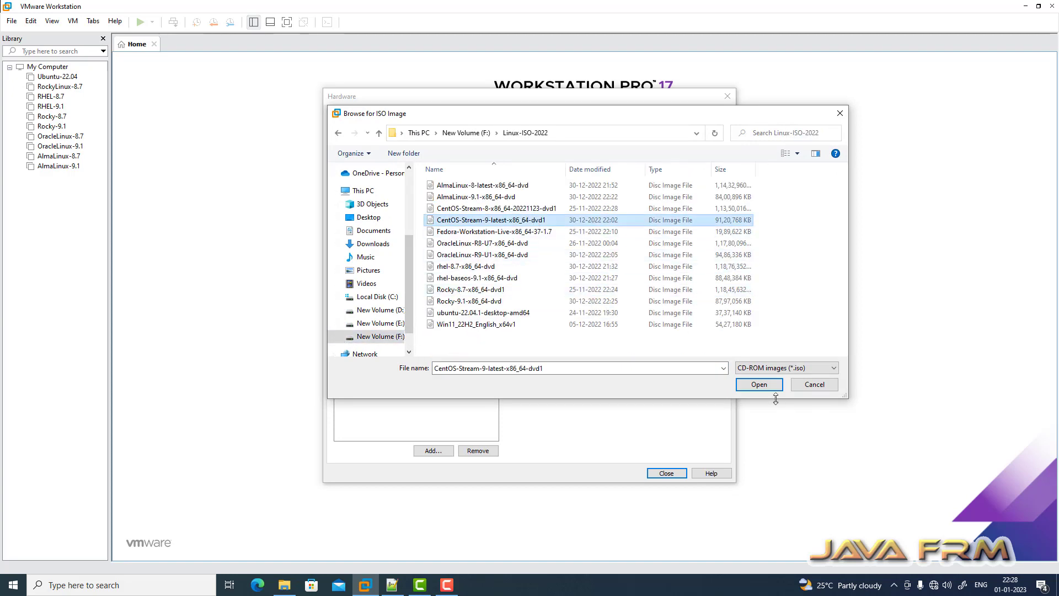
{"action": "left_click", "coordinate": [764, 386]}
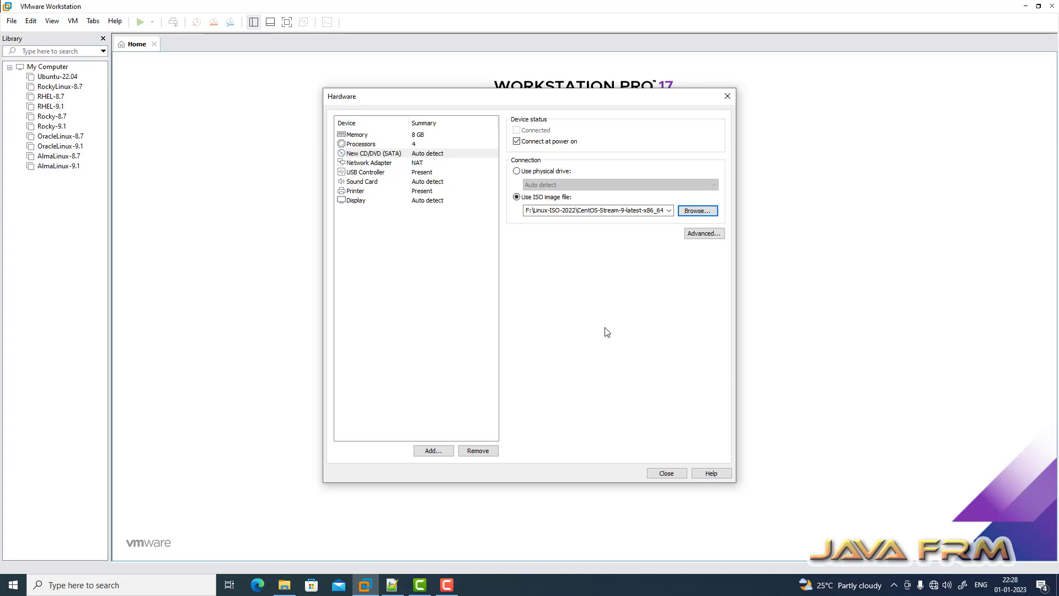
- Set the network adapter to Host-only and close the hardware settings
{"action": "left_click", "coordinate": [377, 162]}
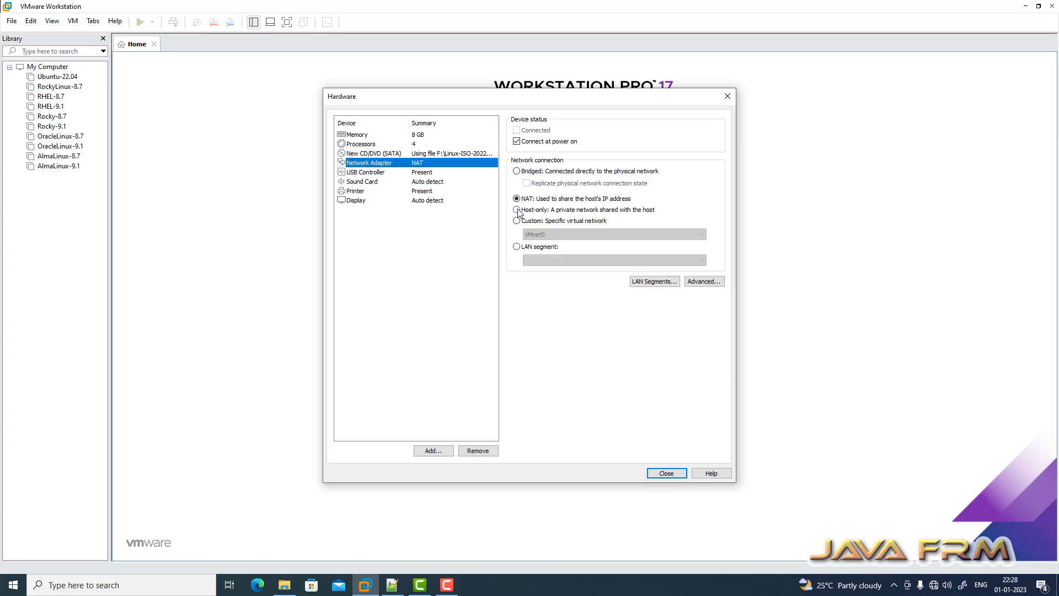
{"action": "left_click", "coordinate": [517, 210]}
{"action": "left_click", "coordinate": [373, 175]}
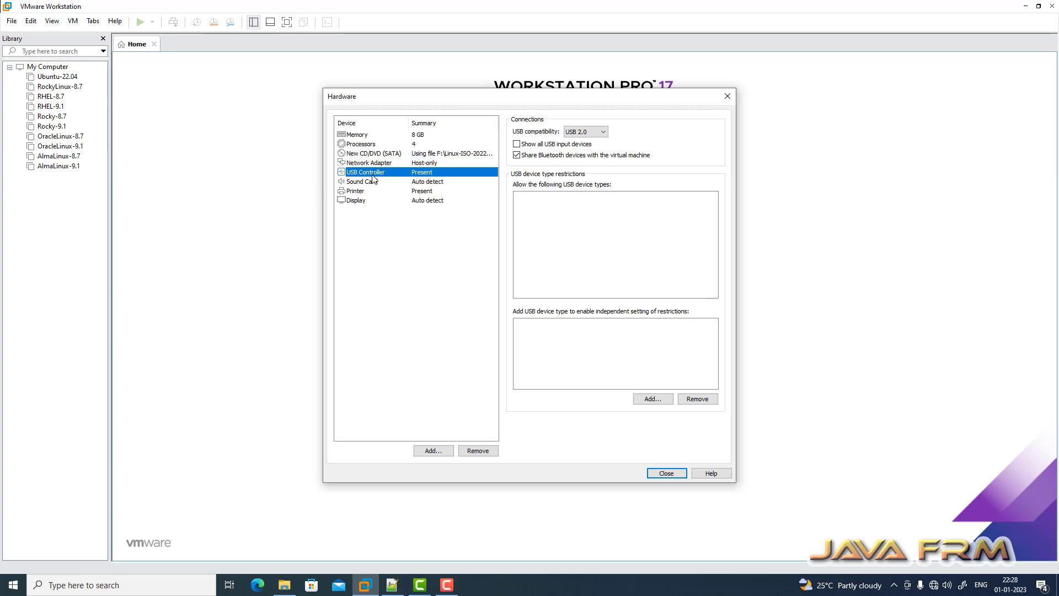
{"action": "left_click", "coordinate": [670, 474]}
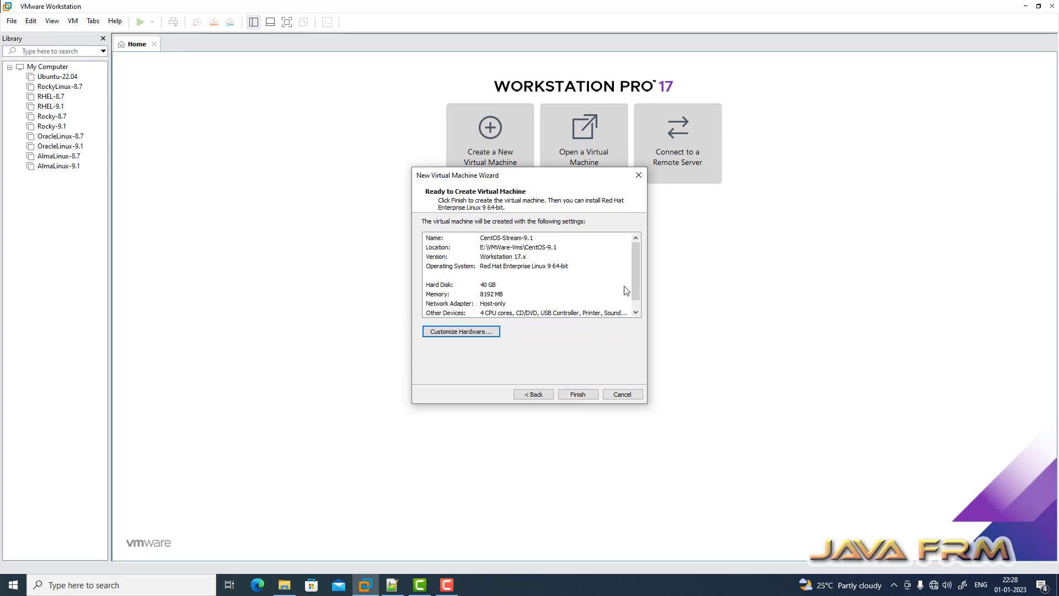
- Finish creating the VM, power it on, and dismiss the startup notices
{"action": "scroll", "coordinate": [635, 280], "scroll_direction": "down", "scroll_amount": 1}
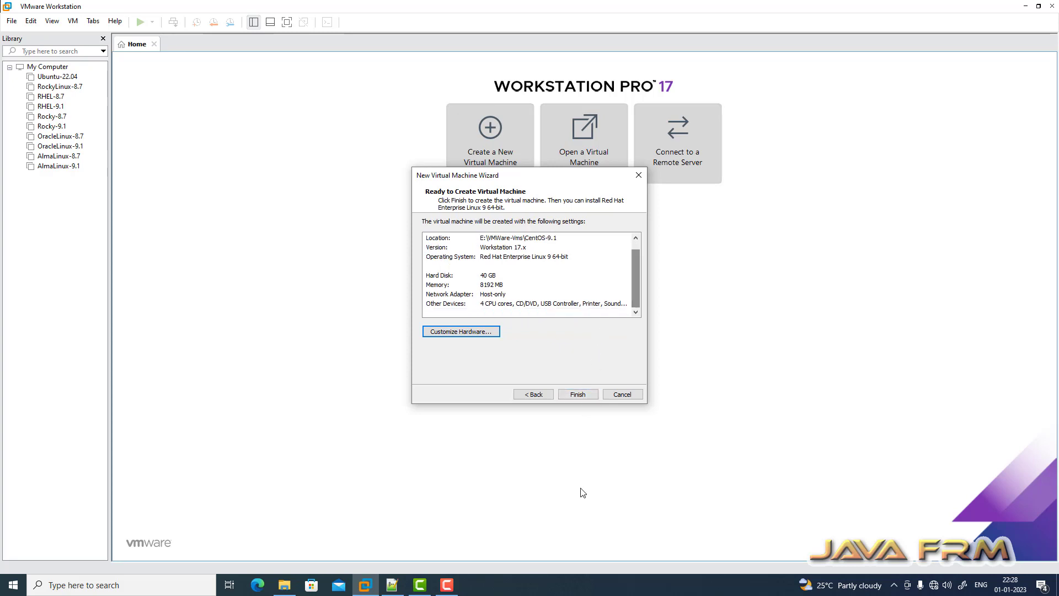
{"action": "left_click", "coordinate": [581, 394]}
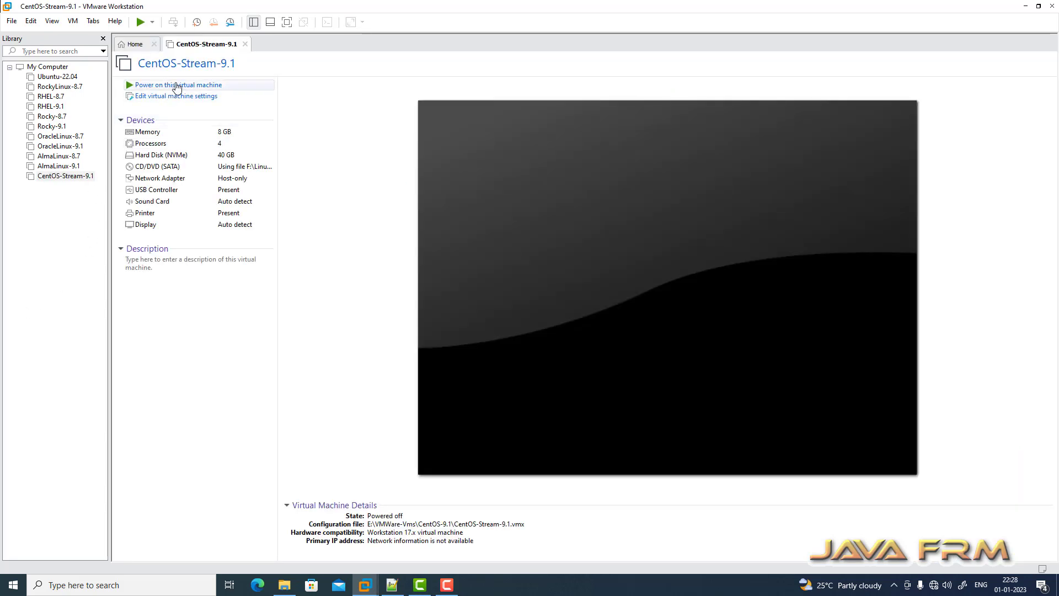
{"action": "left_click", "coordinate": [176, 86]}
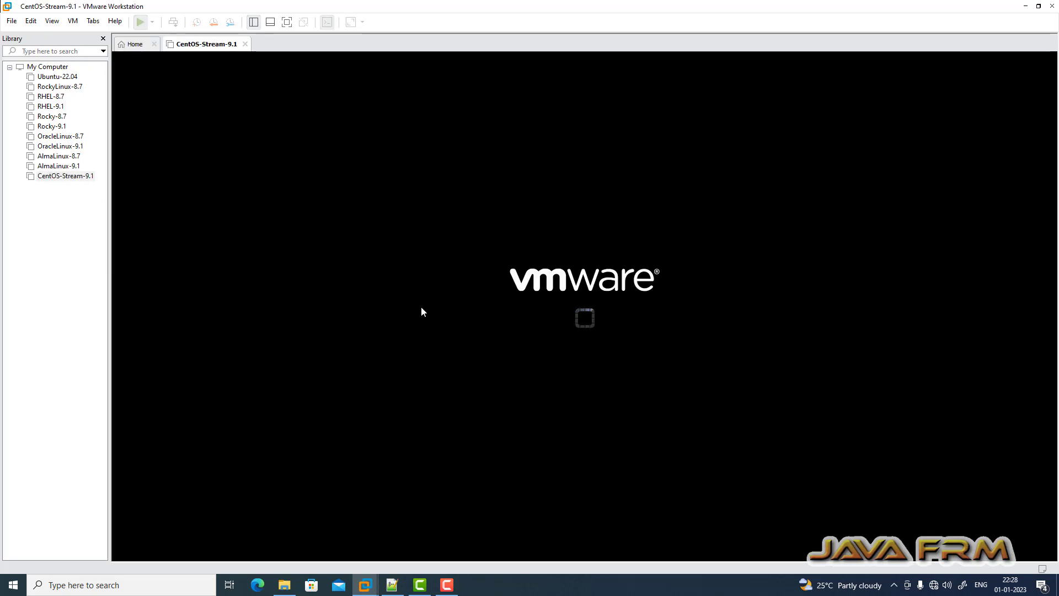
{"action": "left_click", "coordinate": [604, 350]}
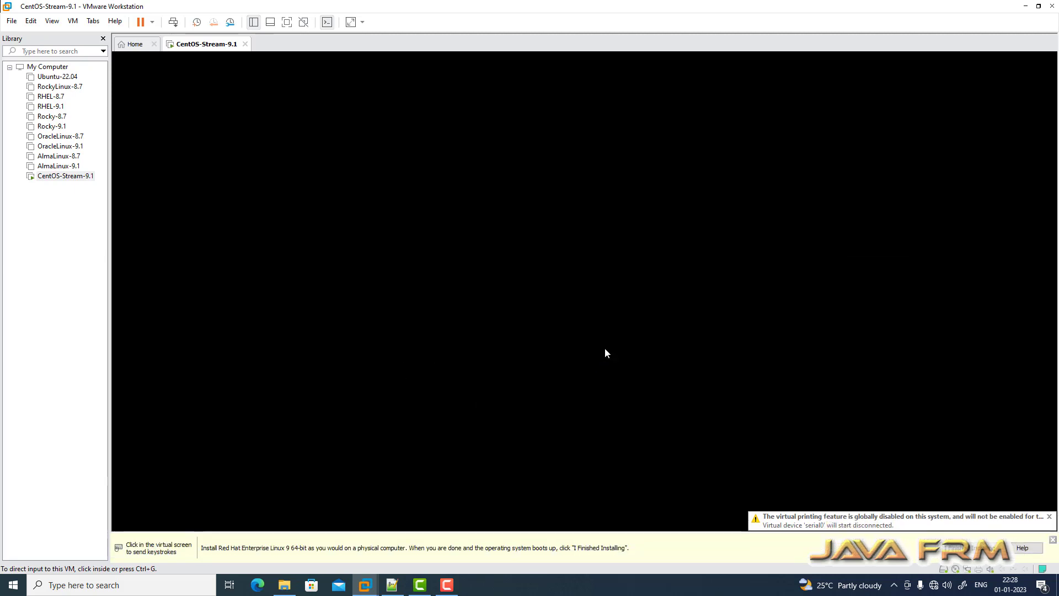
{"action": "left_click", "coordinate": [1050, 517]}
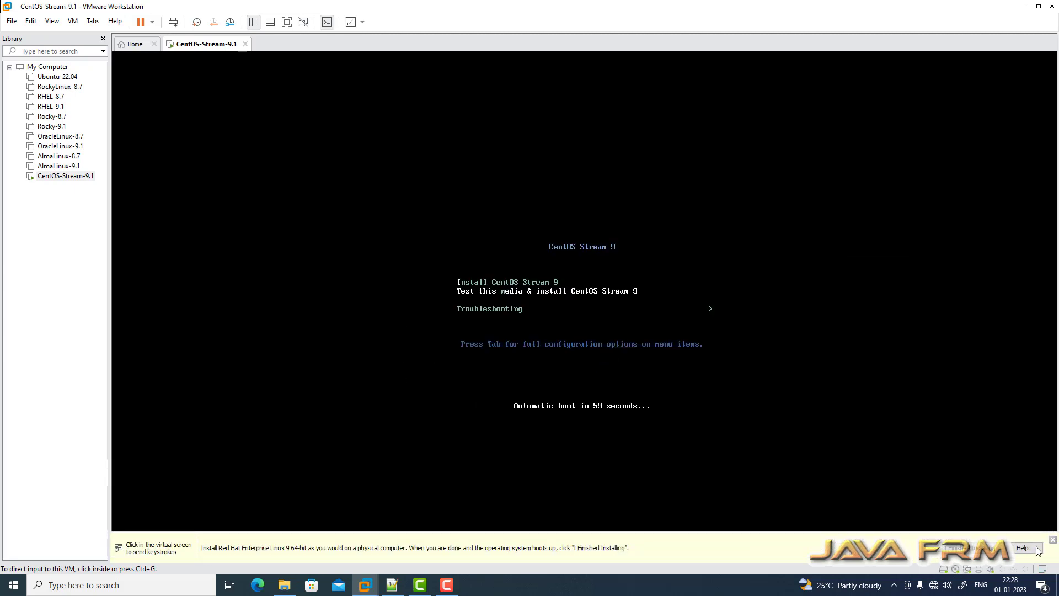
{"action": "left_click", "coordinate": [1052, 540]}
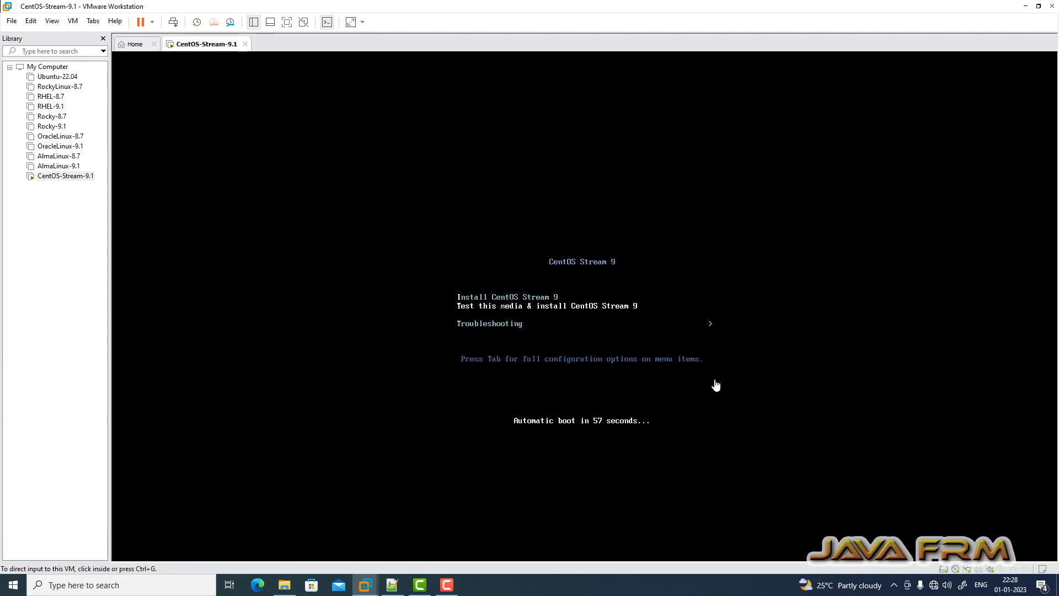
- Boot the Install CentOS Stream 9 option from the boot menu
{"action": "left_click", "coordinate": [670, 296]}
{"action": "key", "text": "Up"}
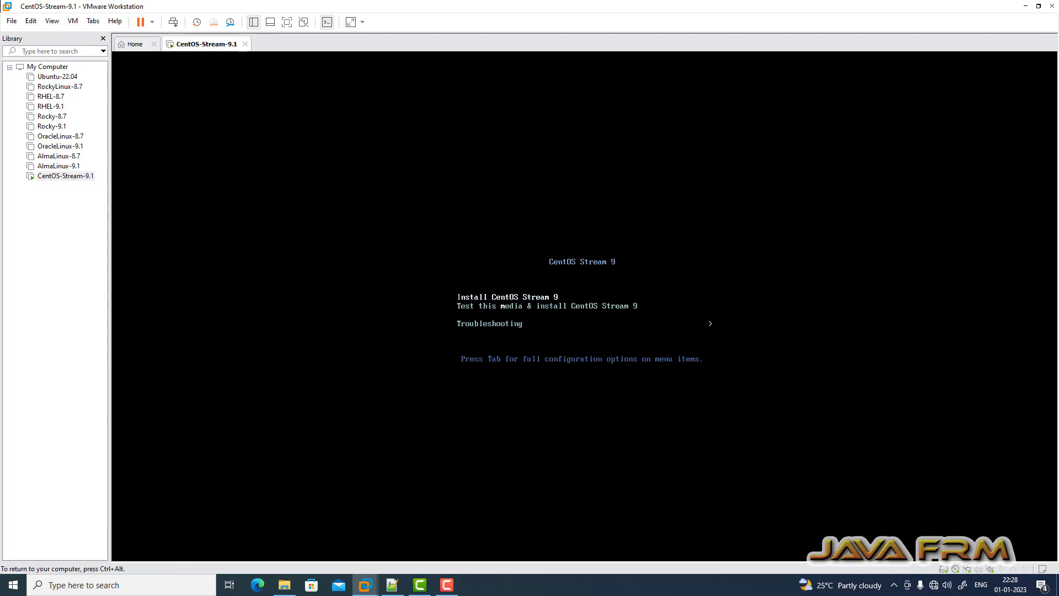
{"action": "key", "text": "Return"}
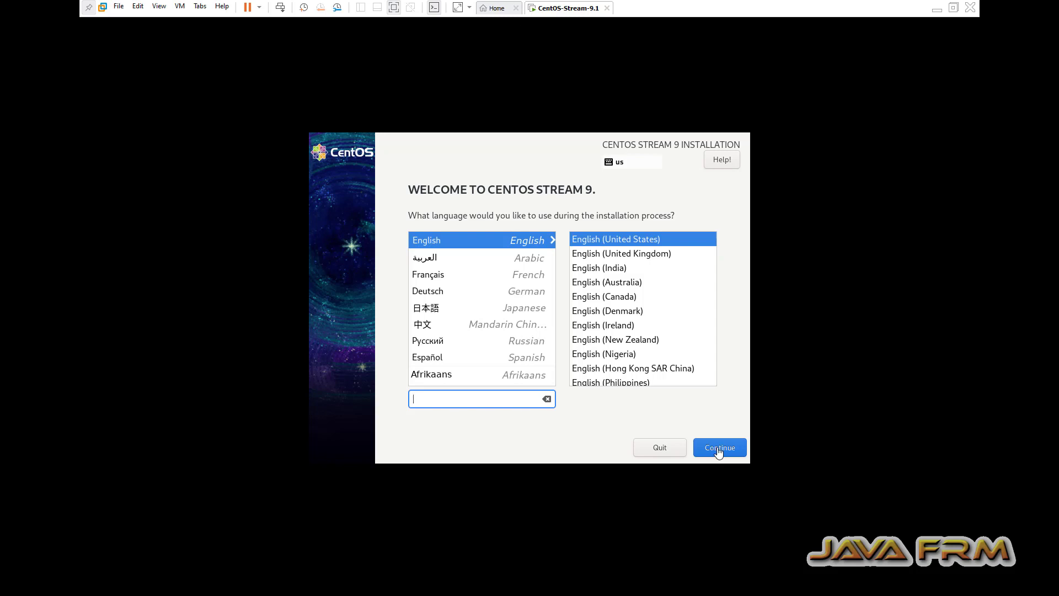
- Confirm the 40 GiB NVMe disk as the installation destination with automatic partitioning
{"action": "left_click", "coordinate": [718, 449]}
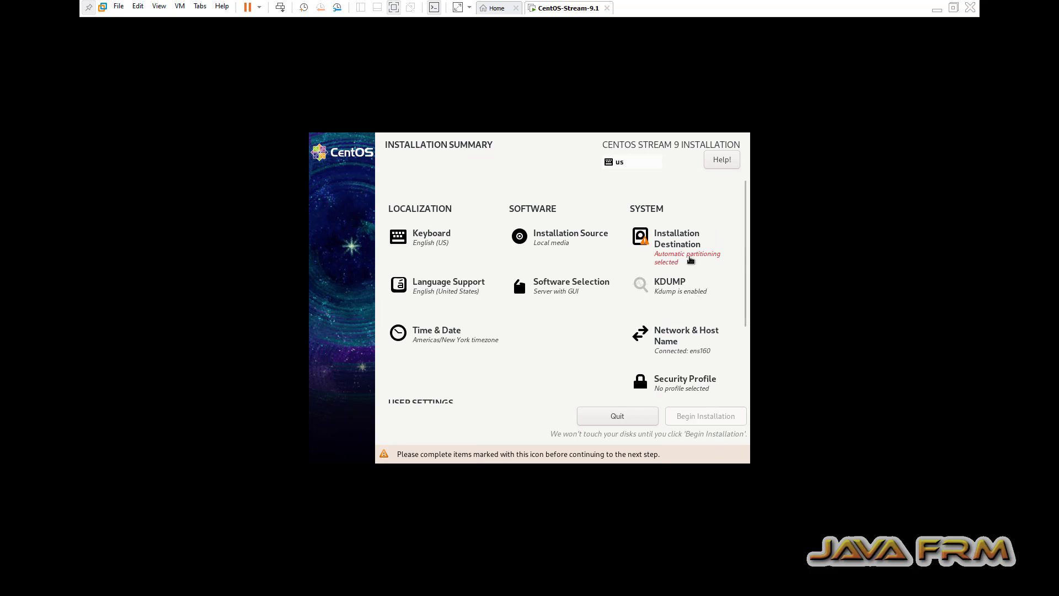
{"action": "left_click", "coordinate": [687, 251]}
{"action": "left_click", "coordinate": [381, 273]}
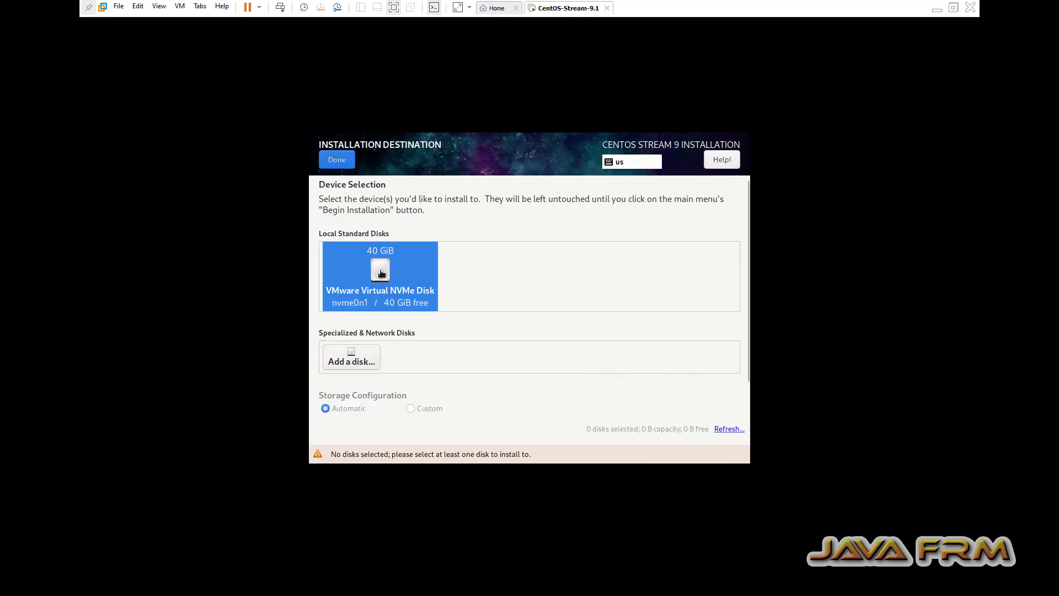
{"action": "left_click", "coordinate": [381, 273]}
{"action": "left_click", "coordinate": [337, 160]}
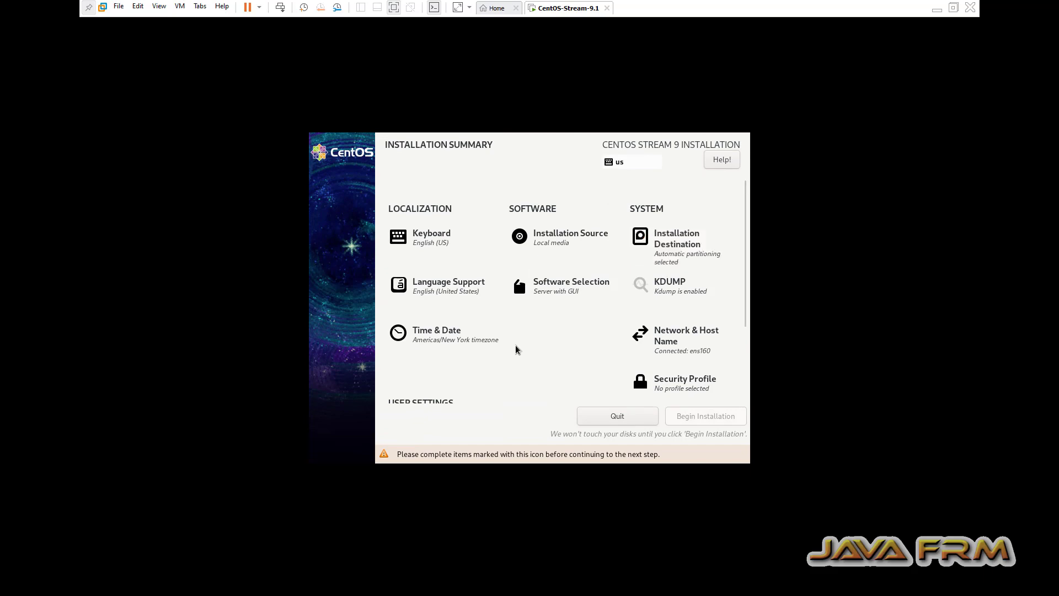
- Set the time zone to Asia/Kolkata
{"action": "left_click", "coordinate": [450, 343]}
{"action": "left_click", "coordinate": [612, 293]}
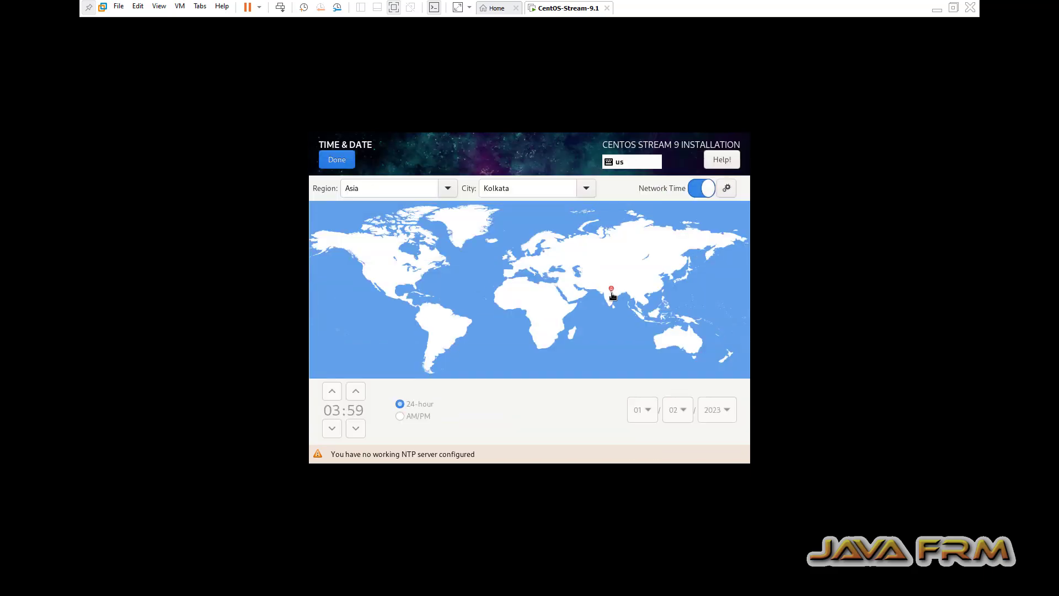
{"action": "left_click", "coordinate": [345, 161]}
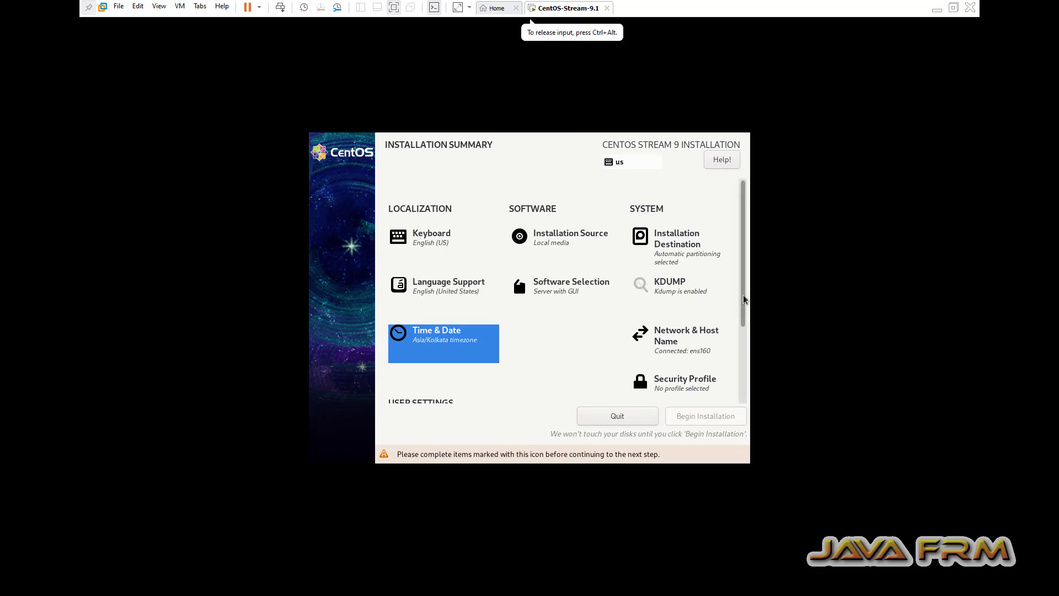
- Enter and confirm a root password, accepting the weak-password warning
{"action": "scroll", "coordinate": [746, 297], "scroll_direction": "down", "scroll_amount": 2}
{"action": "left_click", "coordinate": [453, 390]}
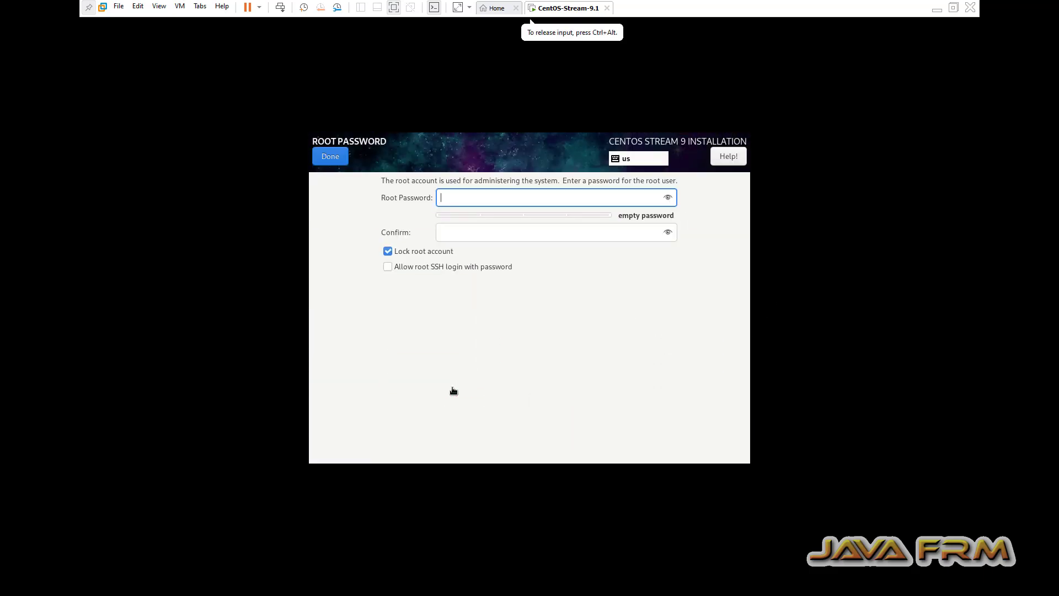
{"action": "type", "text": "1234"}
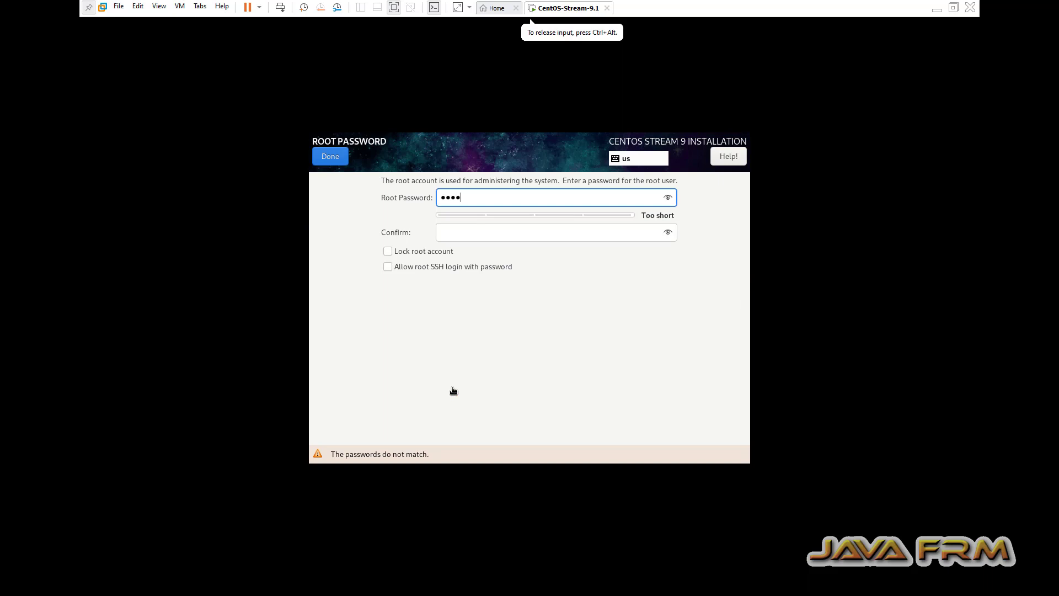
{"action": "type", "text": "567890"}
{"action": "key", "text": "Tab"}
{"action": "type", "text": "1"}
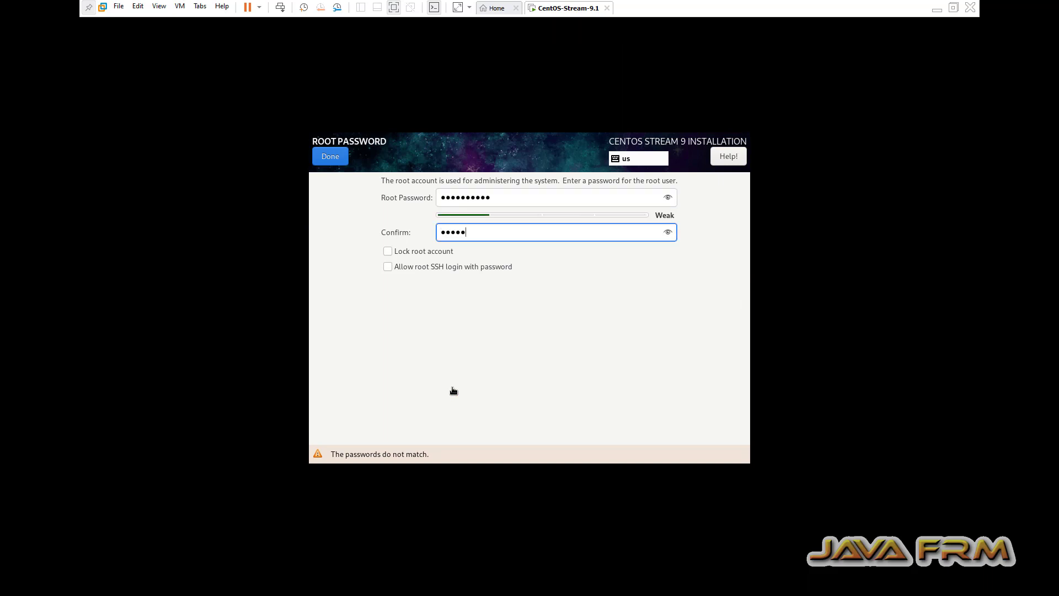
{"action": "type", "text": "234567890"}
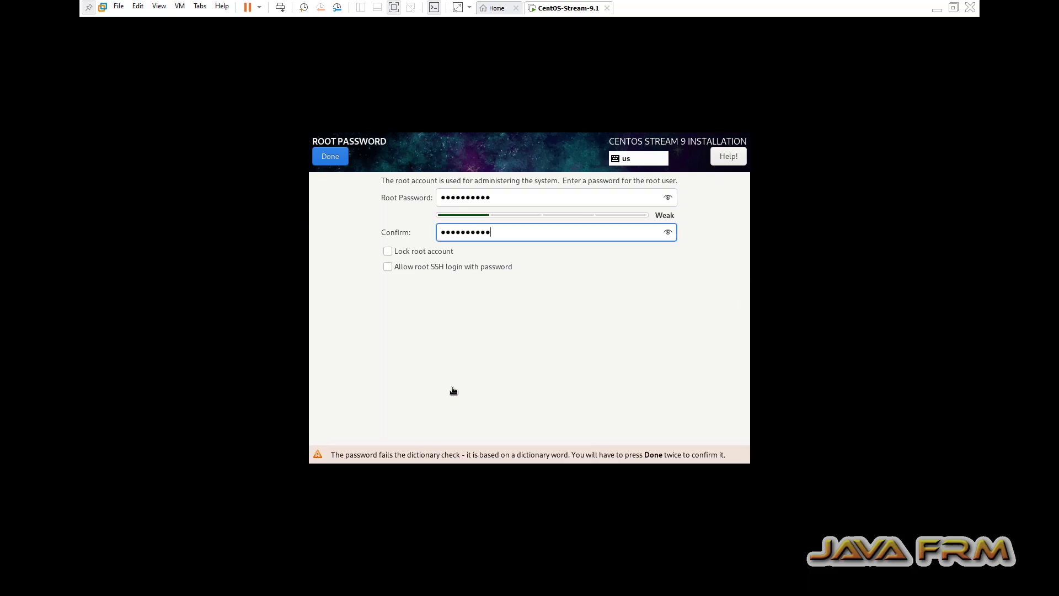
{"action": "left_click", "coordinate": [342, 159]}
{"action": "left_click", "coordinate": [341, 159]}
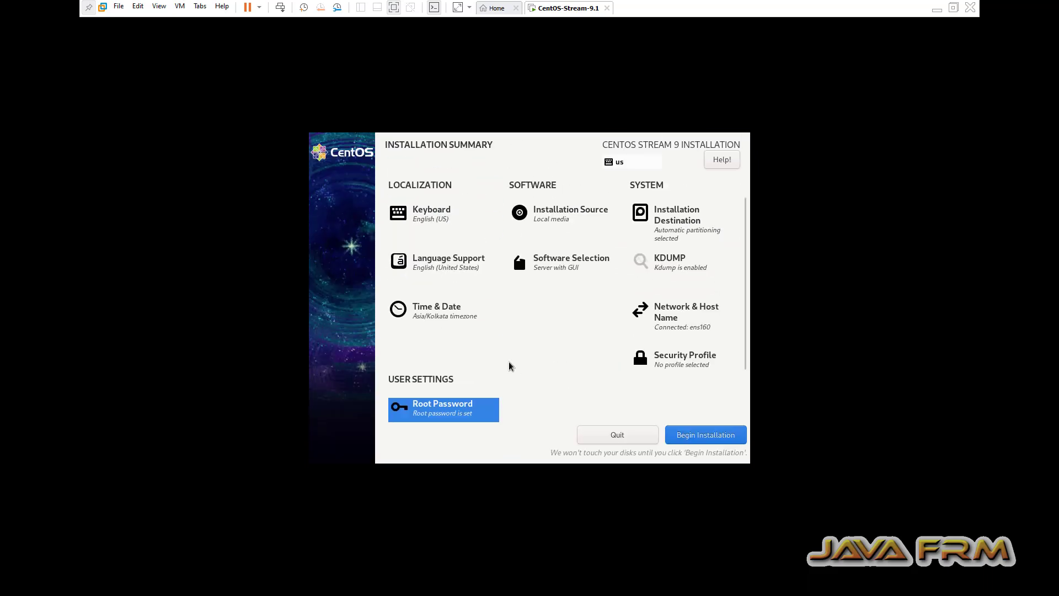
{"action": "left_click", "coordinate": [744, 362]}
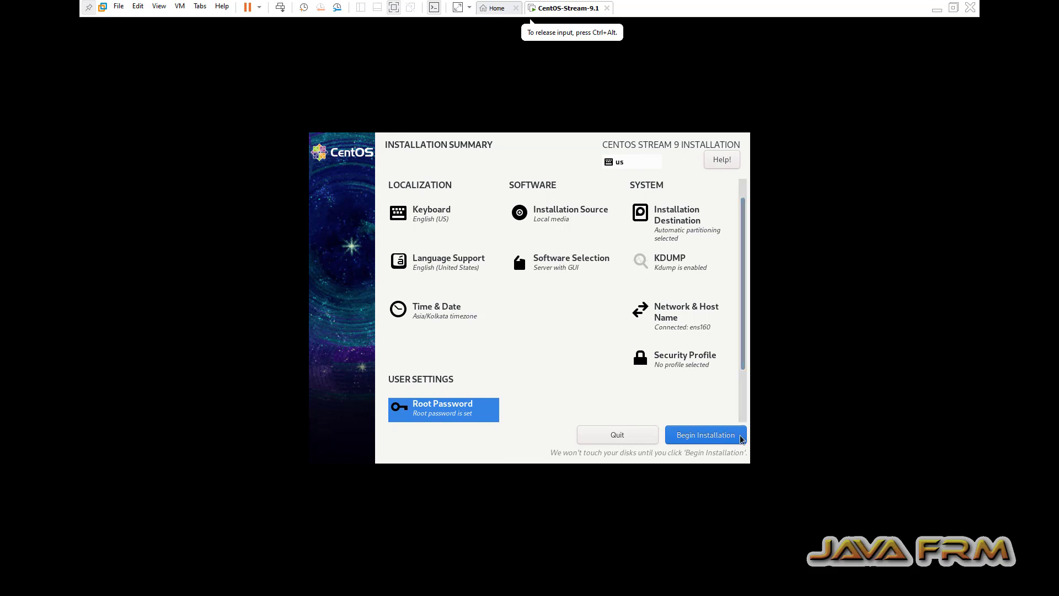
- Run the CentOS Stream 9 installation and reboot into the installed system
{"action": "left_click", "coordinate": [723, 439]}
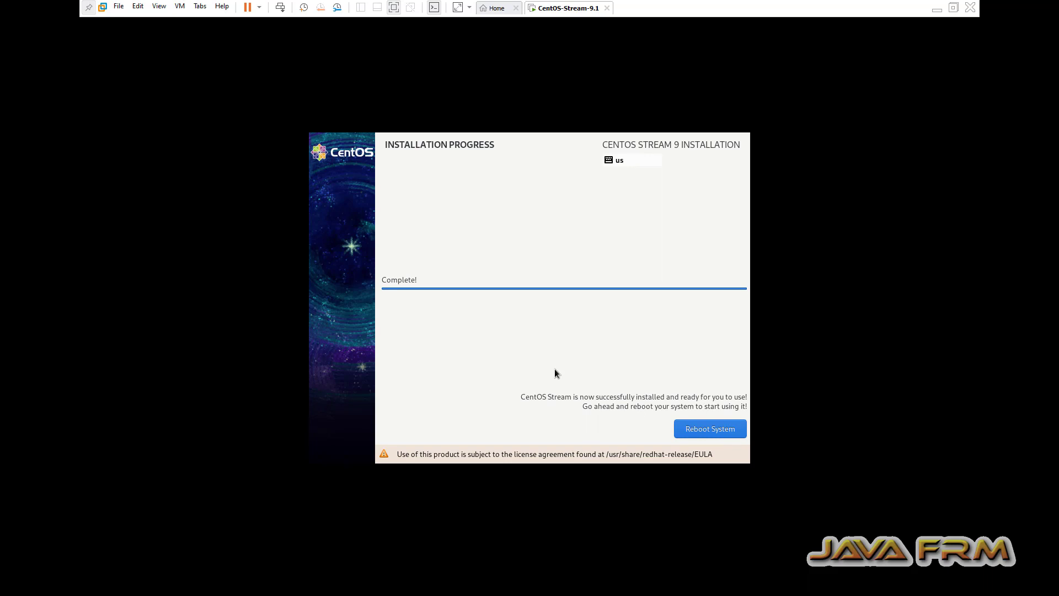
{"action": "left_click", "coordinate": [706, 431]}
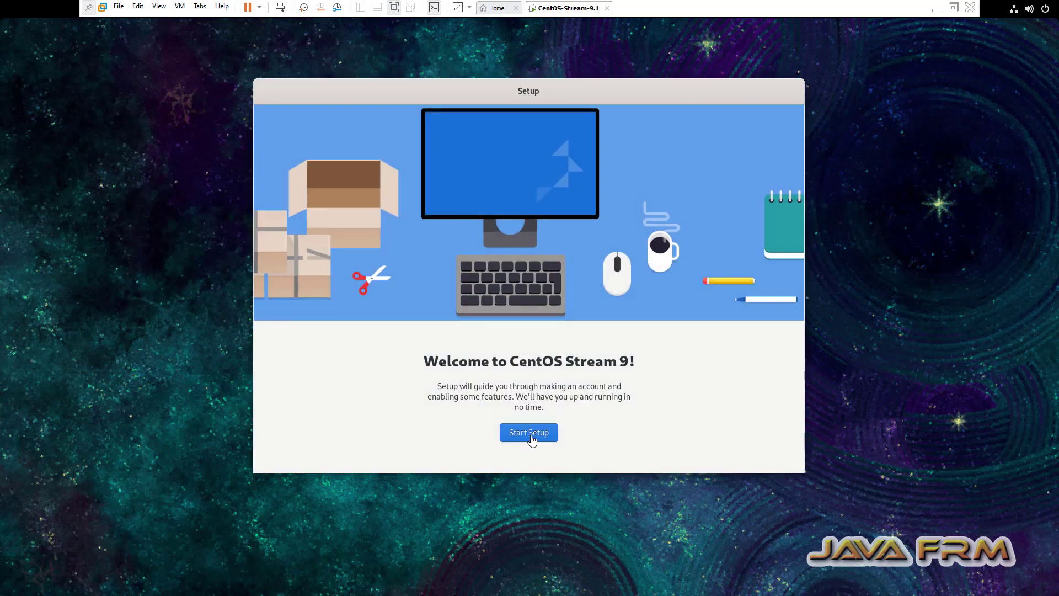
- Start first-run setup with Location Services turned off
{"action": "left_click", "coordinate": [533, 433]}
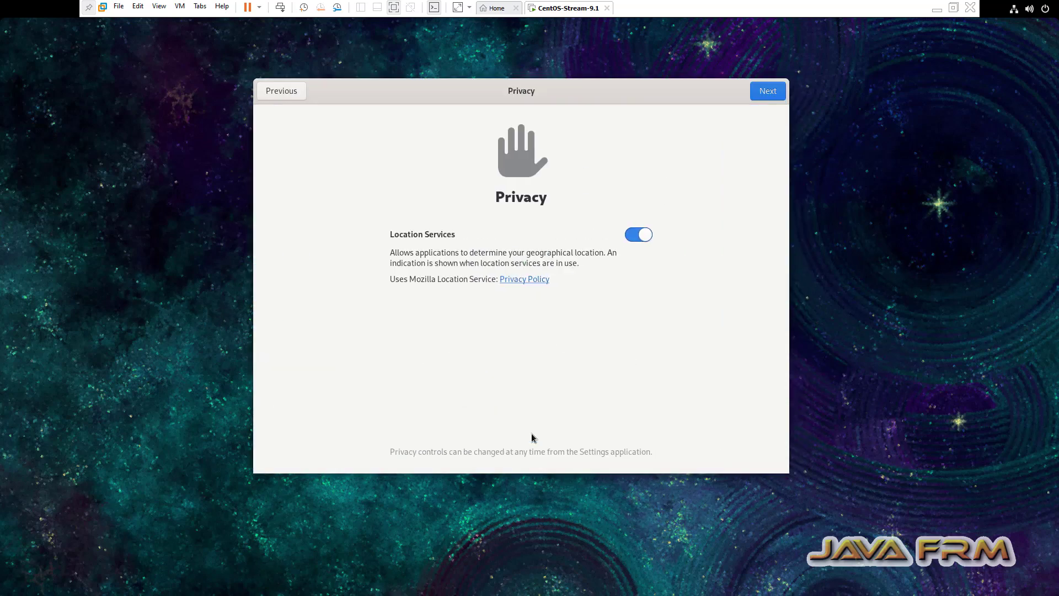
{"action": "left_click", "coordinate": [633, 236]}
{"action": "left_click", "coordinate": [766, 98]}
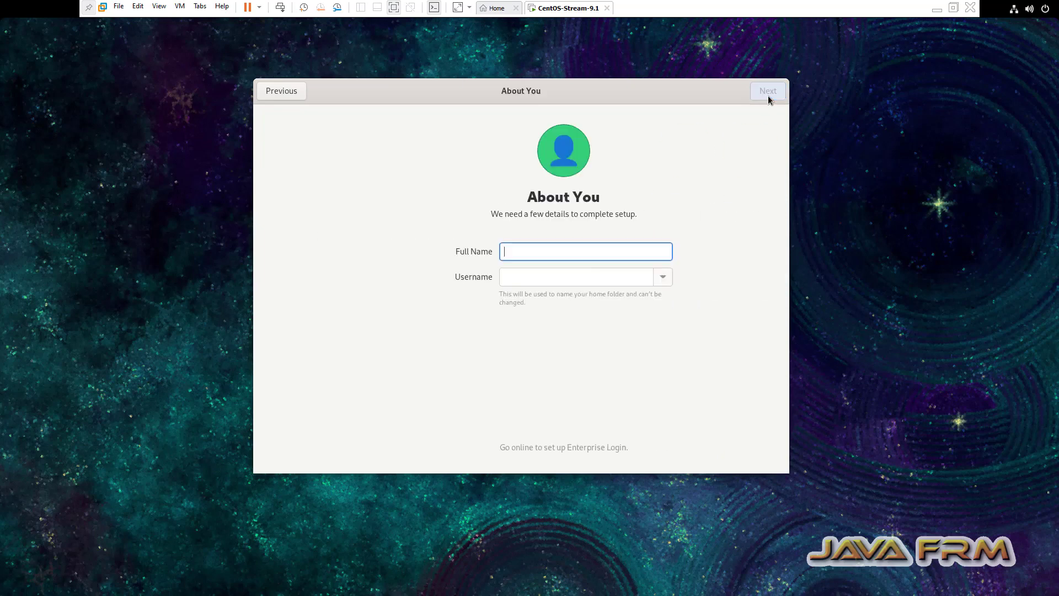
- Create a user account with a full name and password, then start using CentOS Stream
{"action": "type", "text": "ramanathan"}
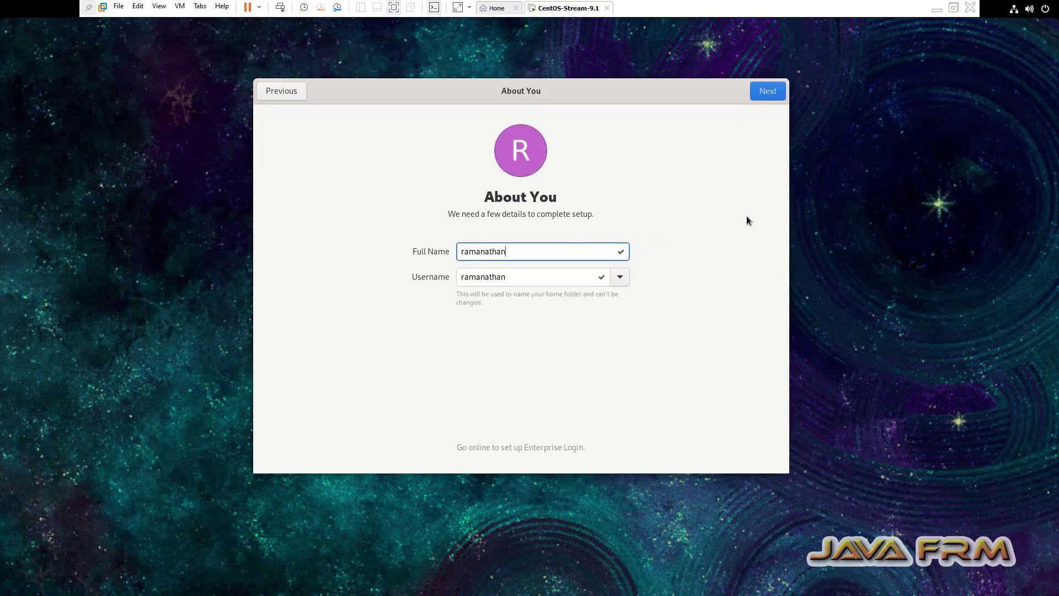
{"action": "left_click", "coordinate": [766, 95]}
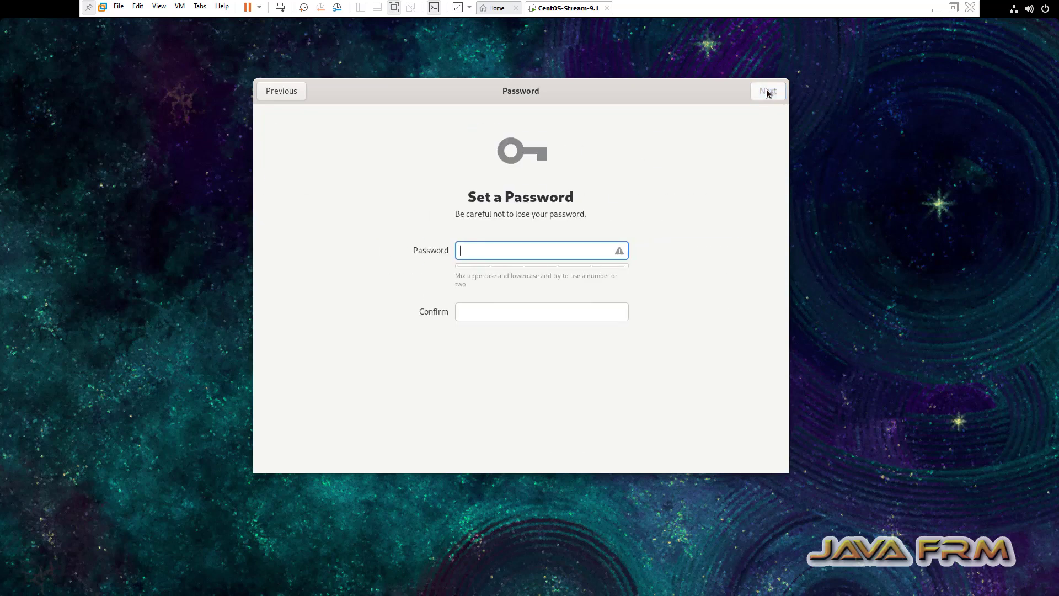
{"action": "type", "text": "••••••••••"}
{"action": "key", "text": "Tab"}
{"action": "type", "text": "•••"}
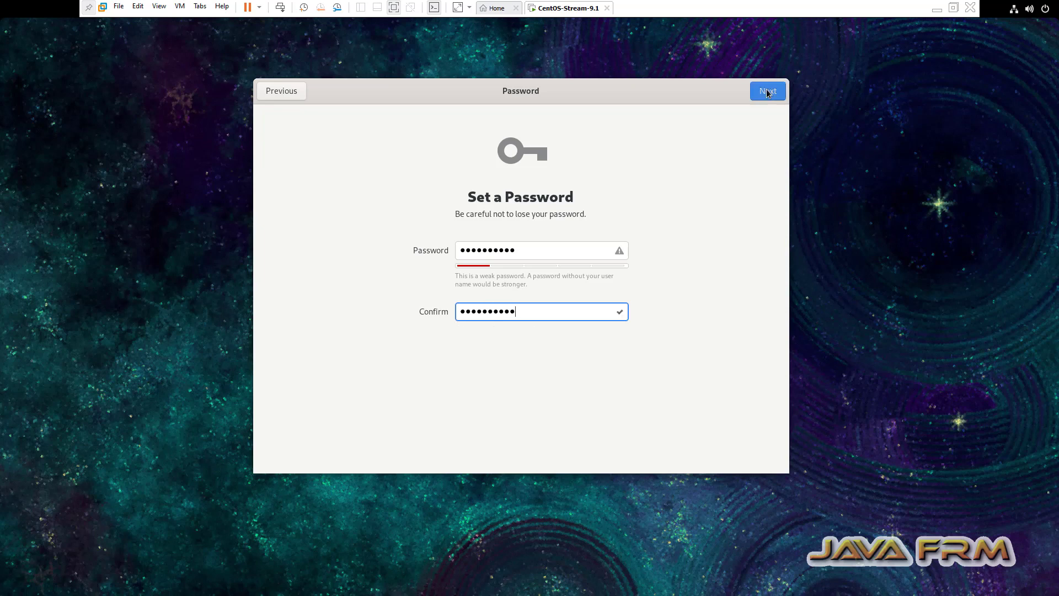
{"action": "left_click", "coordinate": [767, 92]}
{"action": "left_click", "coordinate": [554, 356]}
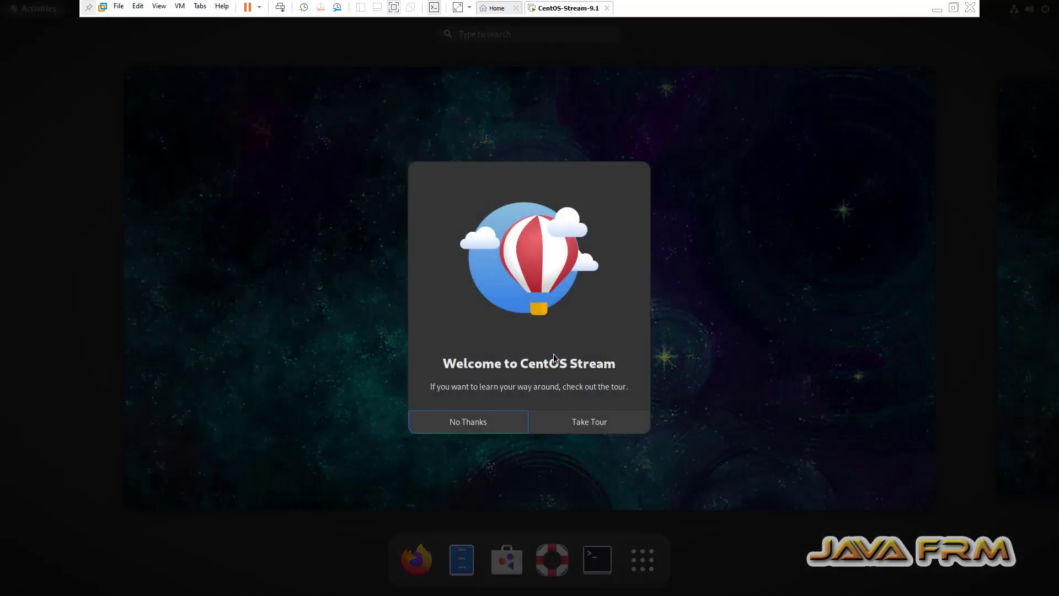
- Skip the welcome tour and open a maximized terminal
{"action": "left_click", "coordinate": [501, 420]}
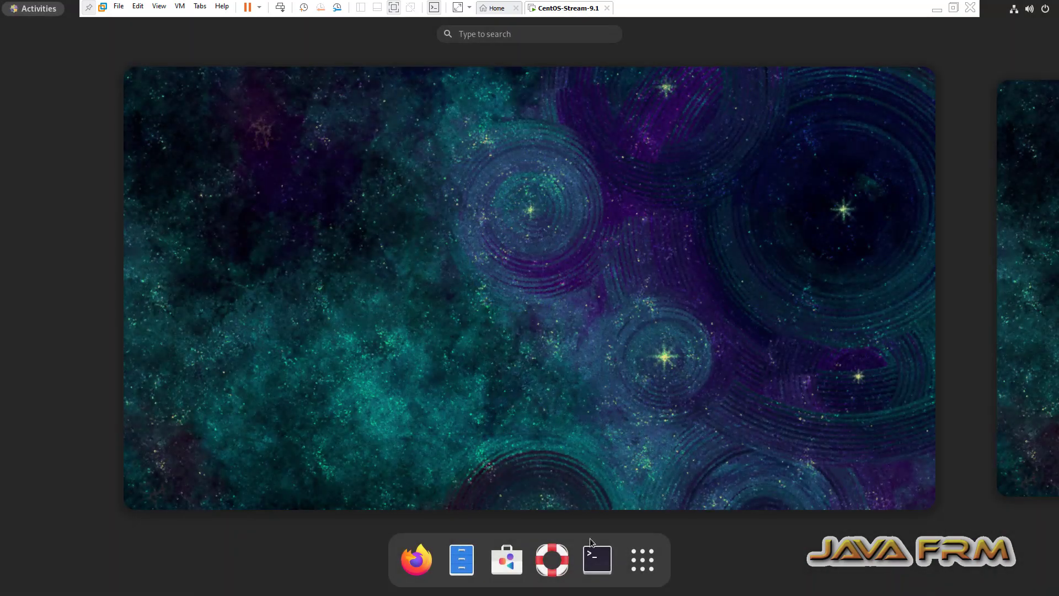
{"action": "left_click", "coordinate": [598, 558]}
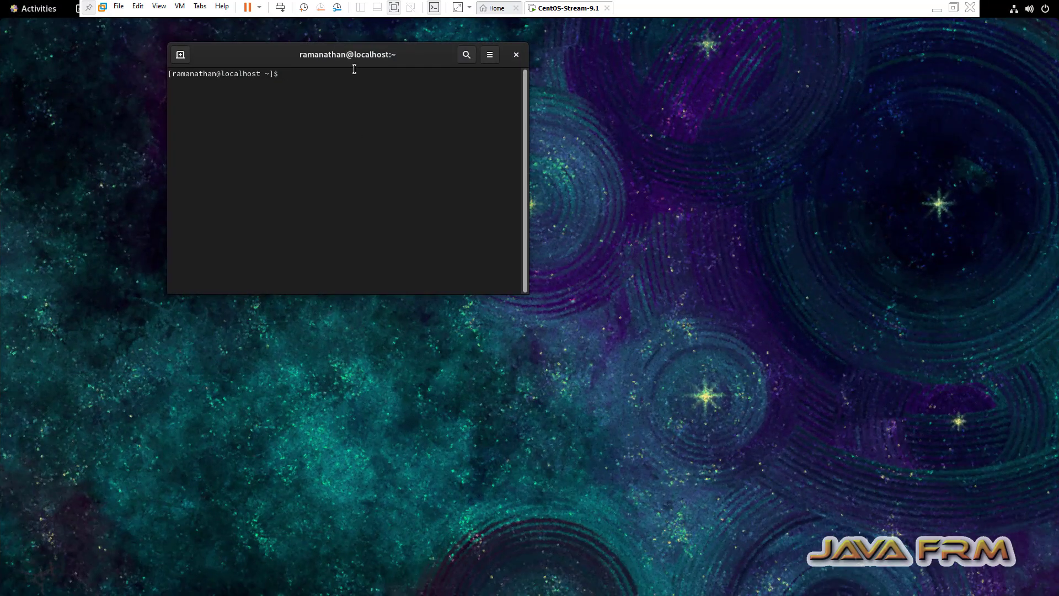
{"action": "double_click", "coordinate": [362, 57]}
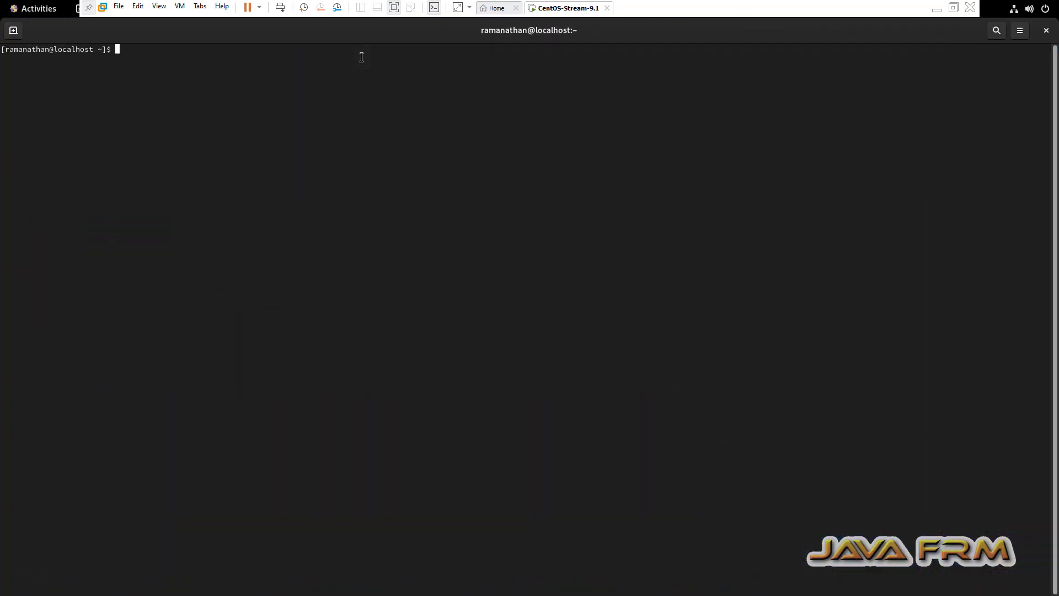
- Run df -kh, cat /etc/os-release and uname -a in the terminal
{"action": "type", "text": "df -kh"}
{"action": "key", "text": "Return"}
{"action": "key", "text": "Return"}
{"action": "type", "text": "cat /"}
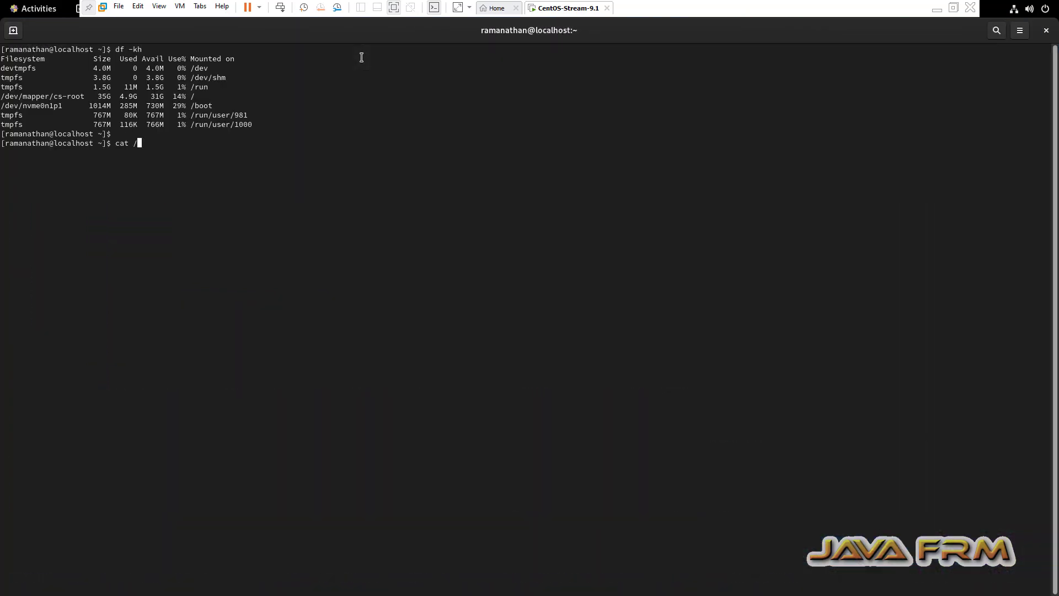
{"action": "type", "text": "etc/os-release"}
{"action": "key", "text": "Return"}
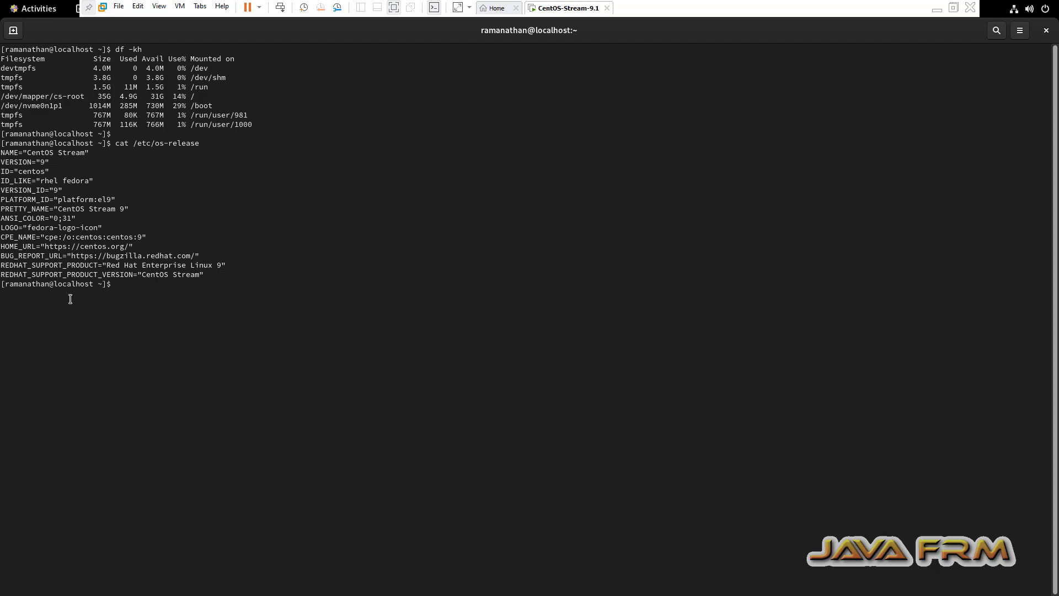
{"action": "key", "text": "Return"}
{"action": "type", "text": "uname -a"}
{"action": "key", "text": "Return"}
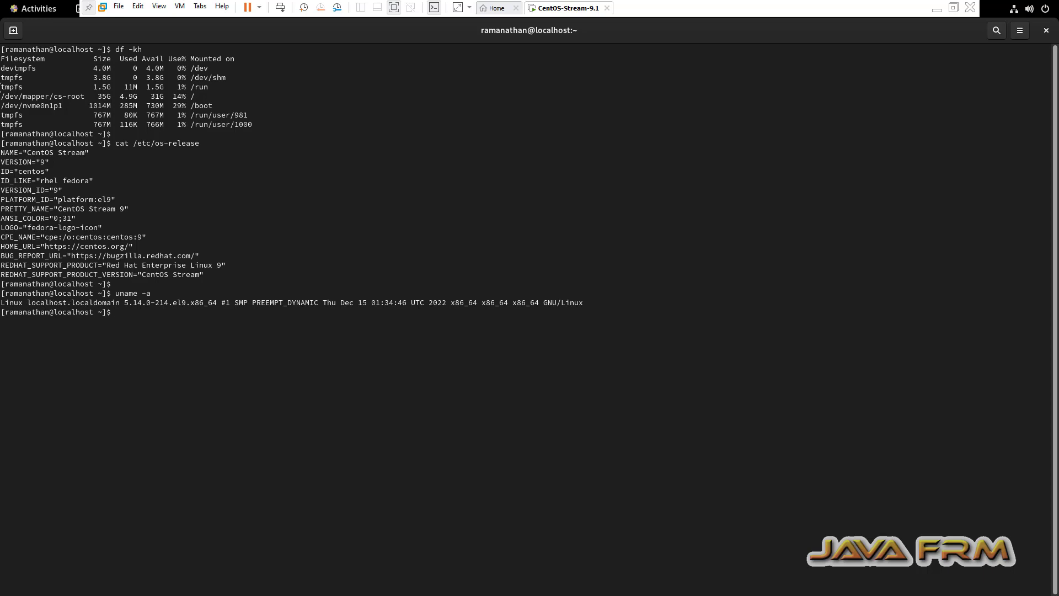
- Select all the terminal output from df -kh down and copy it
{"action": "left_click_drag", "start_coordinate": [164, 275], "coordinate": [172, 310]}
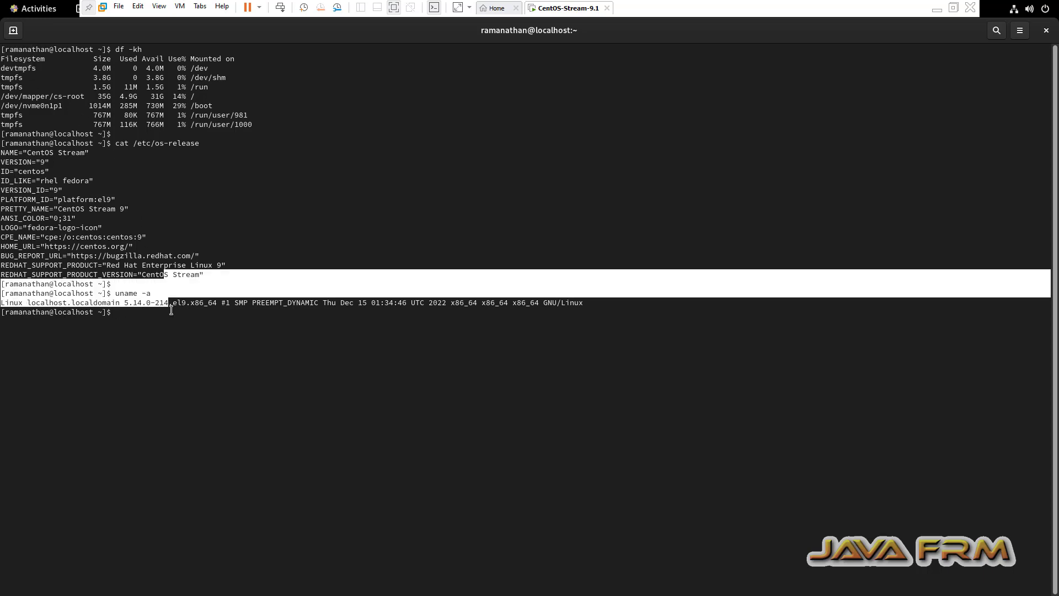
{"action": "left_click", "coordinate": [4, 51]}
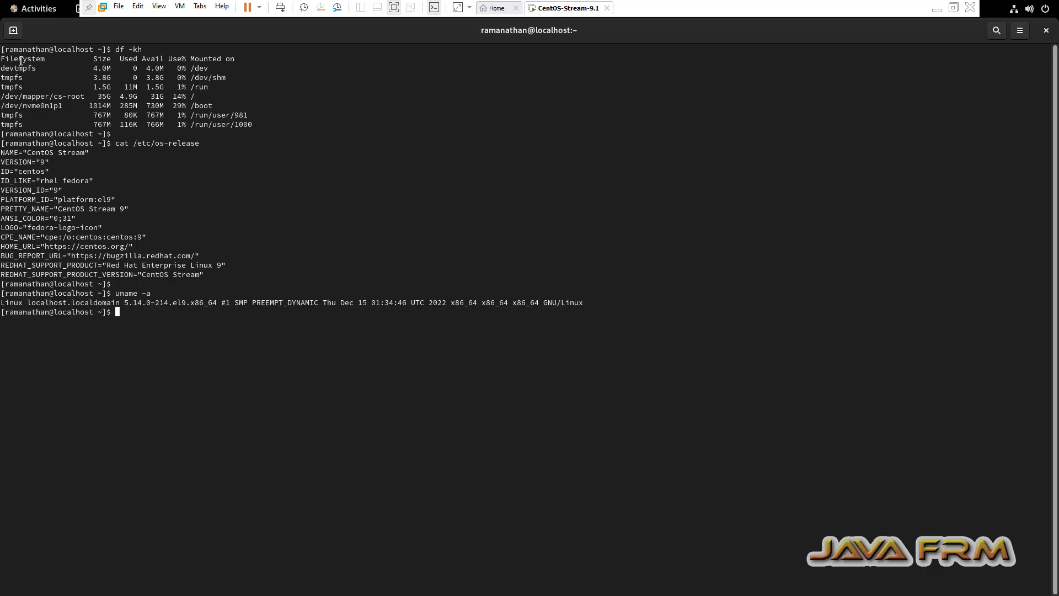
{"action": "left_click_drag", "start_coordinate": [5, 50], "coordinate": [160, 319]}
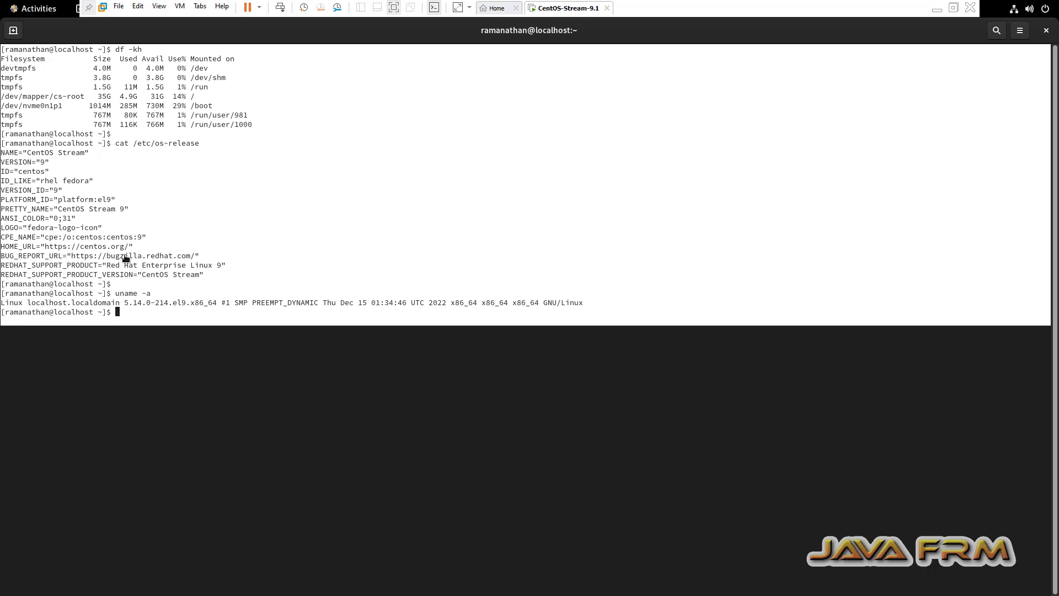
{"action": "right_click", "coordinate": [92, 247]}
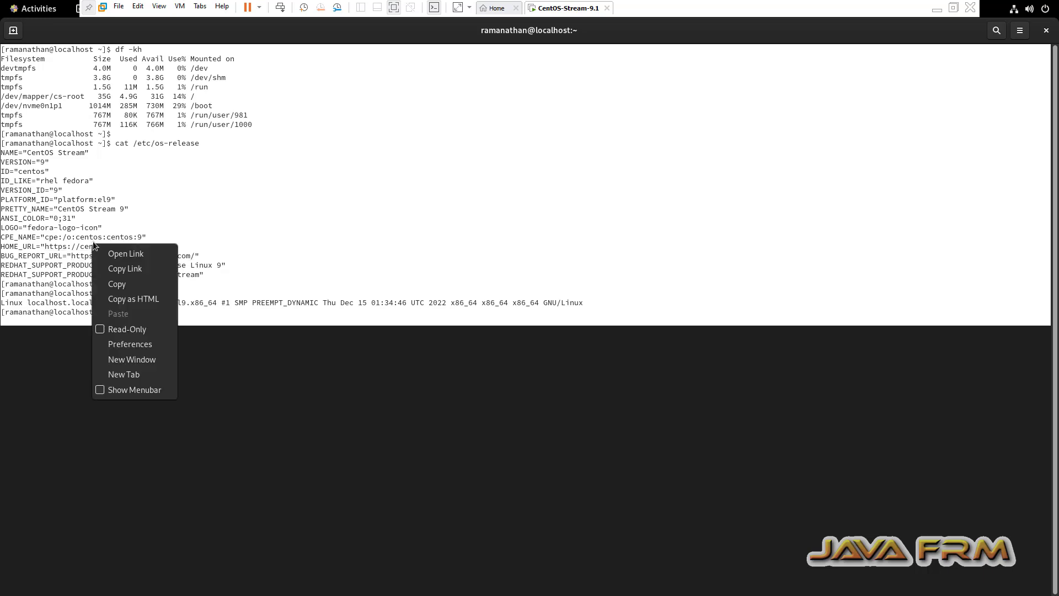
{"action": "left_click", "coordinate": [126, 284]}
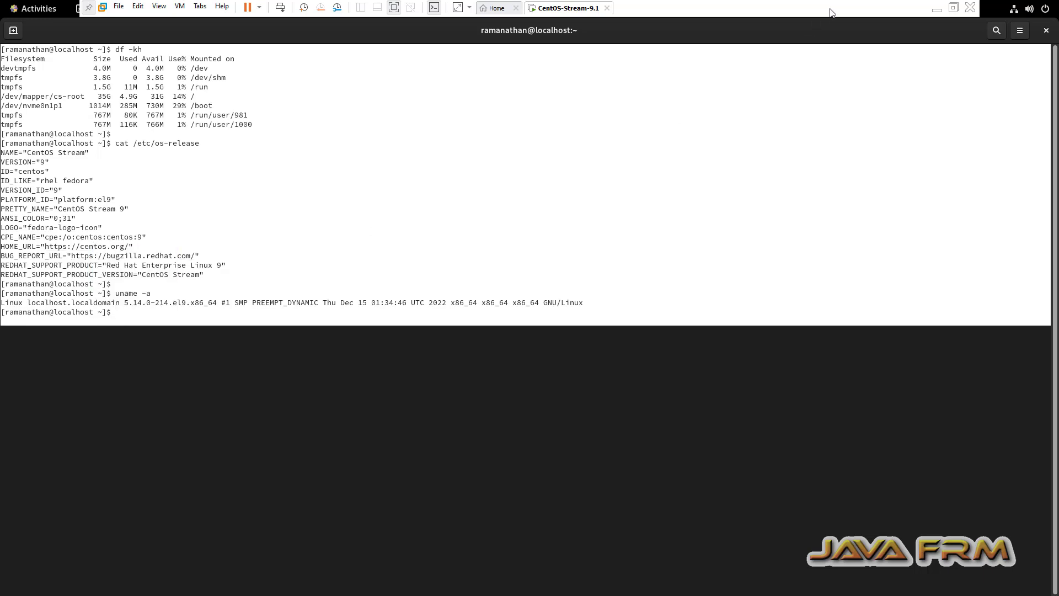
- In Notepad++, replace the old notes with the copied CentOS terminal output
{"action": "left_click", "coordinate": [938, 8]}
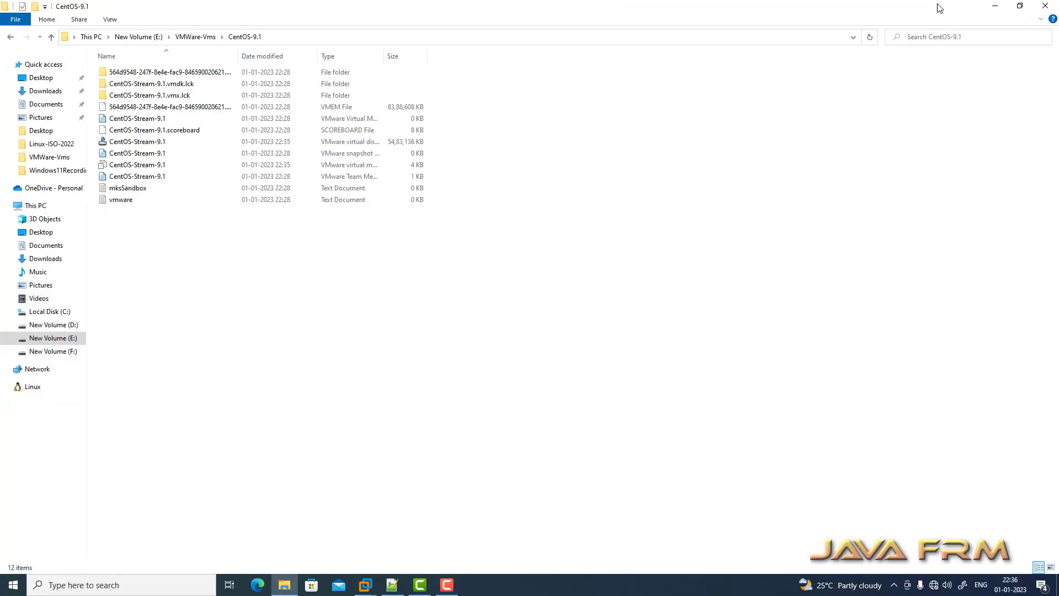
{"action": "left_click", "coordinate": [392, 585]}
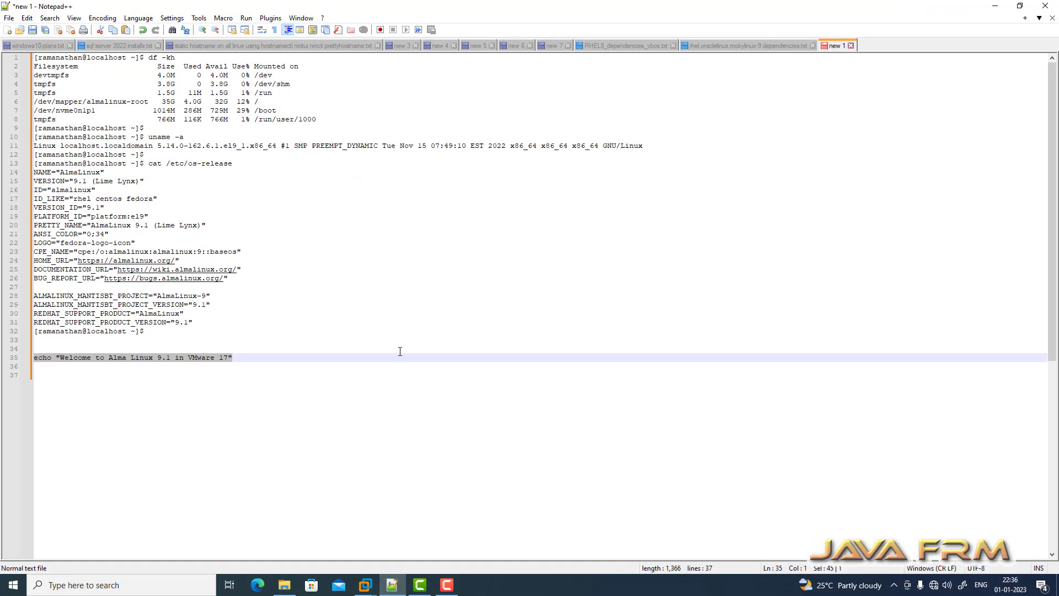
{"action": "key", "text": "ctrl+a"}
{"action": "key", "text": "Delete"}
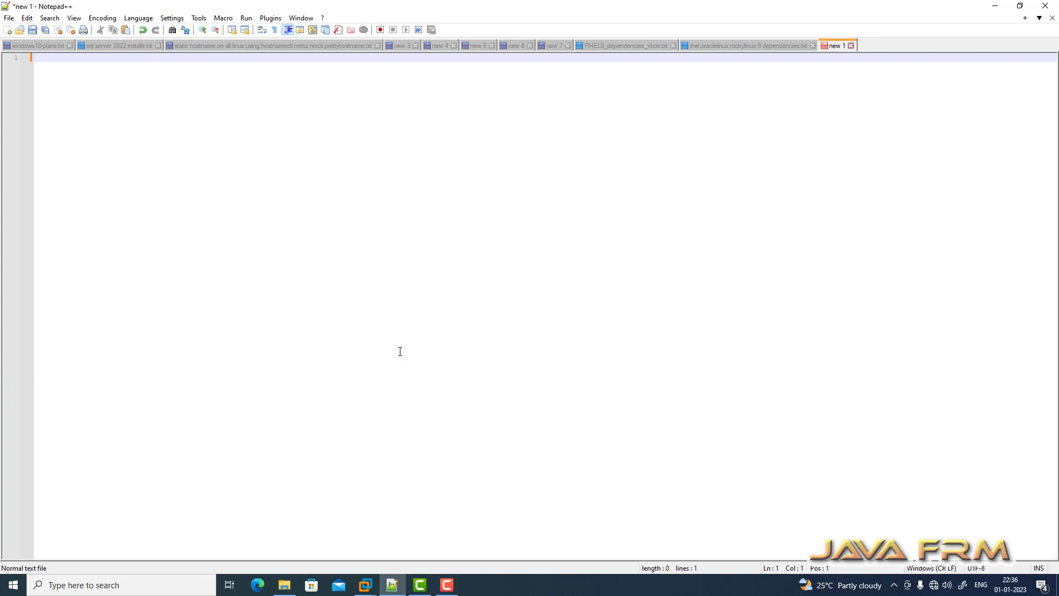
{"action": "key", "text": "ctrl+v"}
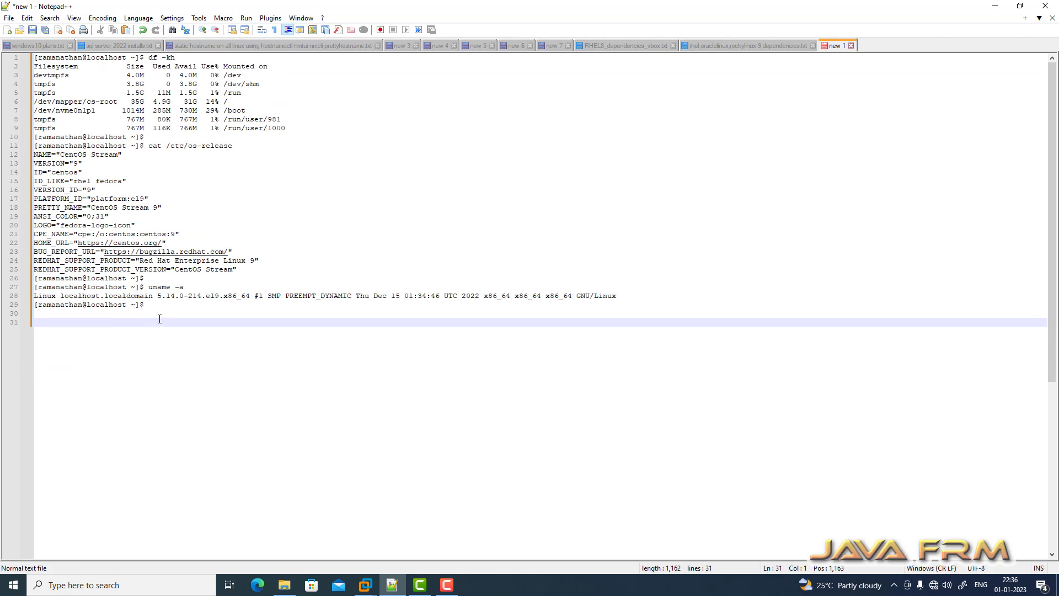
- Add the line echo "welcome to Centos stream 9.1 on VMWare 17" and select it
{"action": "key", "text": "Return"}
{"action": "type", "text": "echo "}
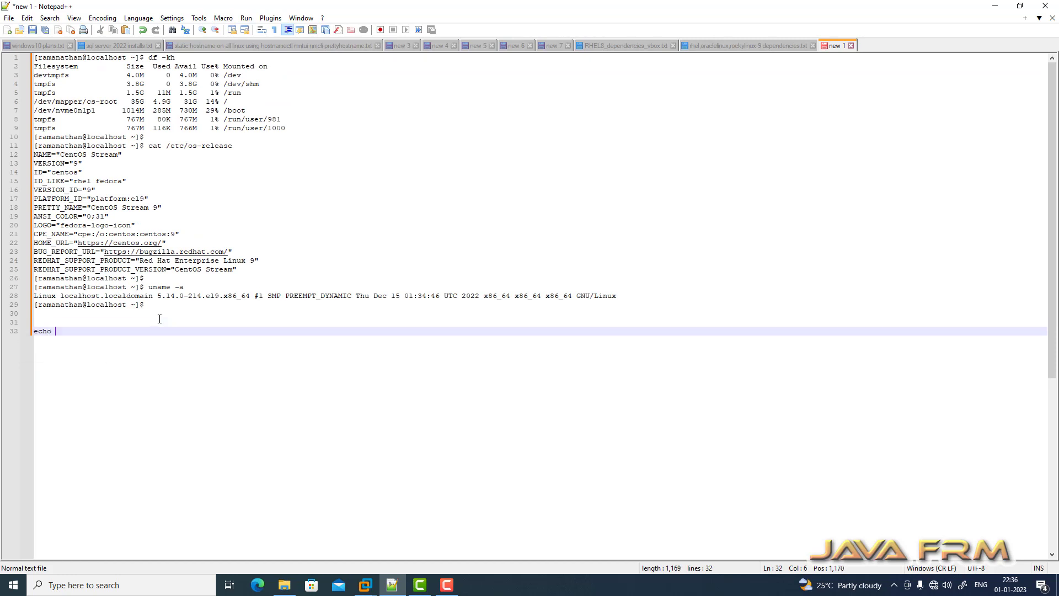
{"action": "type", "text": "\"welcome t"}
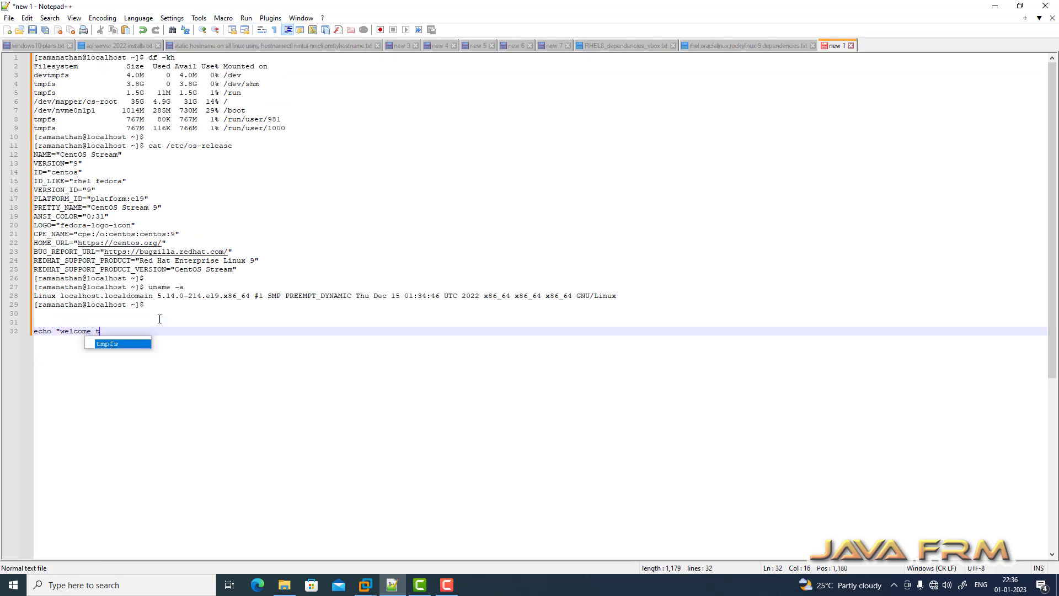
{"action": "type", "text": "o Centos stream "}
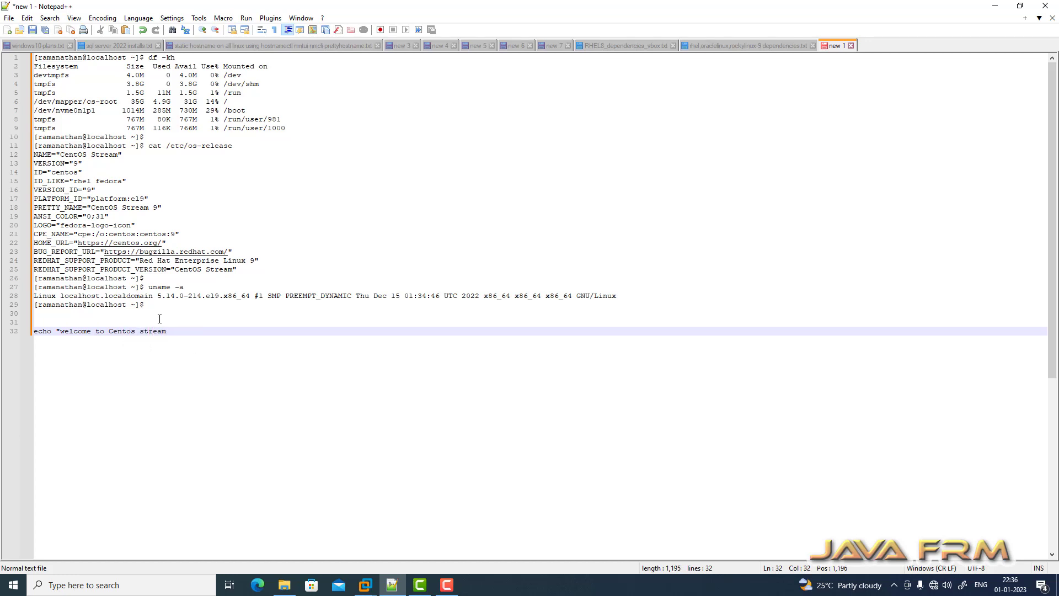
{"action": "type", "text": "9.1 on V"}
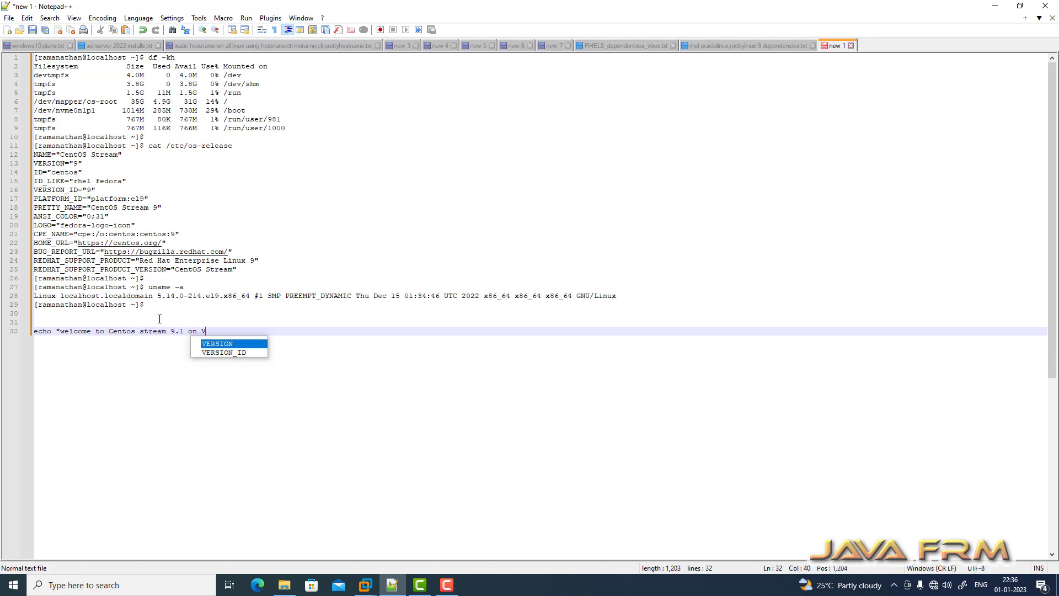
{"action": "type", "text": "MWare"}
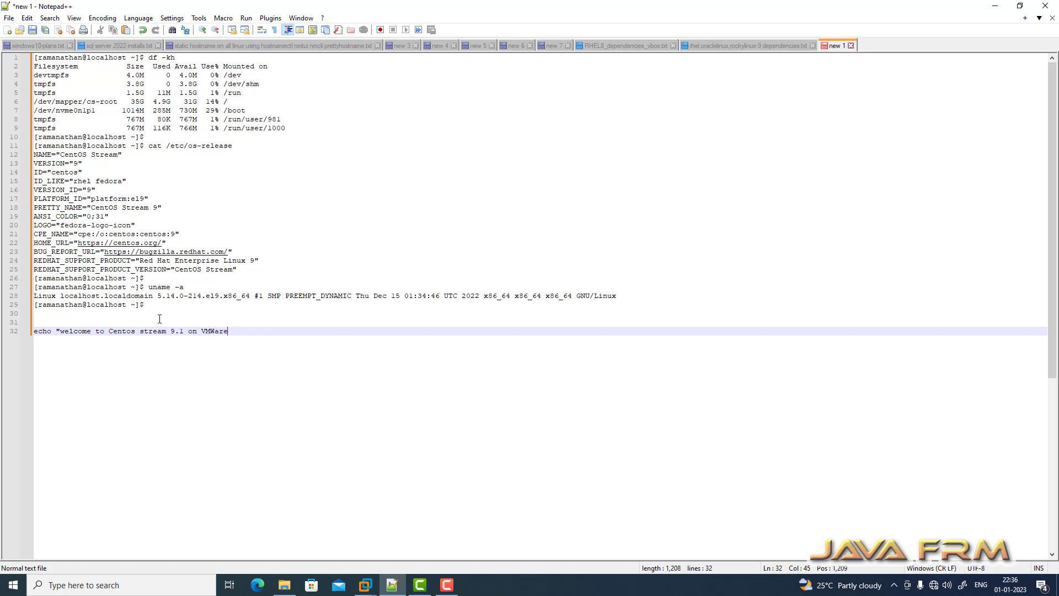
{"action": "type", "text": " 17\""}
{"action": "key", "text": "shift+Home"}
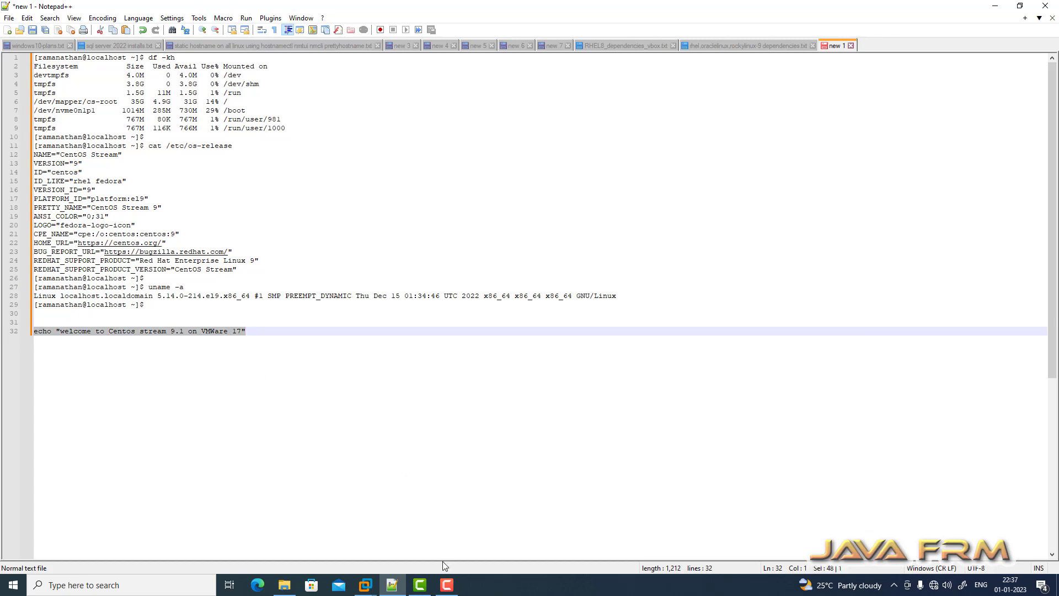
- Paste and run the welcome echo command in the CentOS terminal, then close the terminal
{"action": "mouse_move", "coordinate": [365, 583]}
{"action": "left_click", "coordinate": [396, 537]}
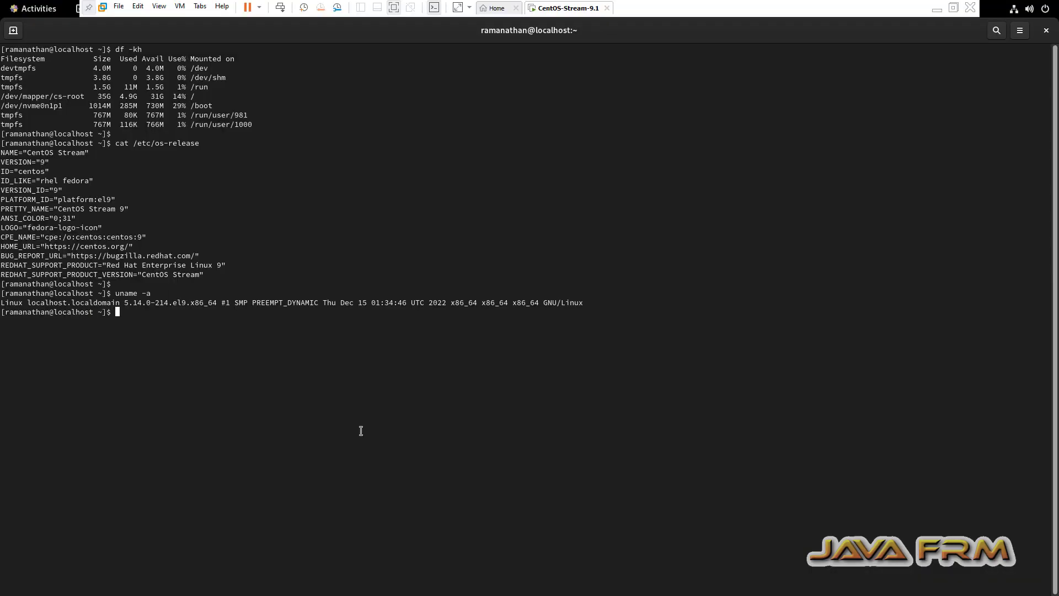
{"action": "key", "text": "Return"}
{"action": "right_click", "coordinate": [237, 375]}
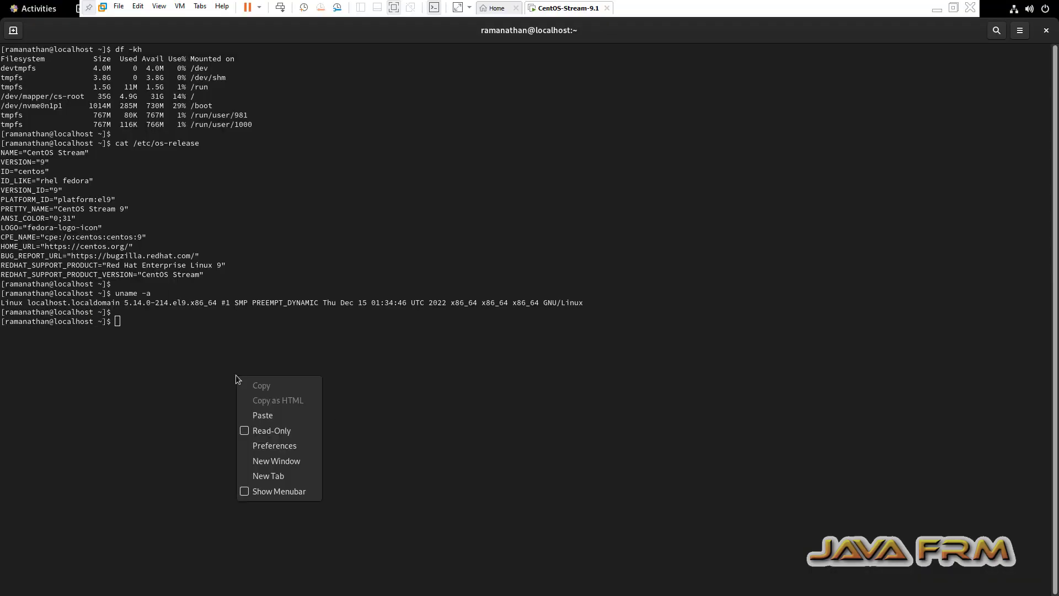
{"action": "left_click", "coordinate": [282, 414]}
{"action": "key", "text": "Return"}
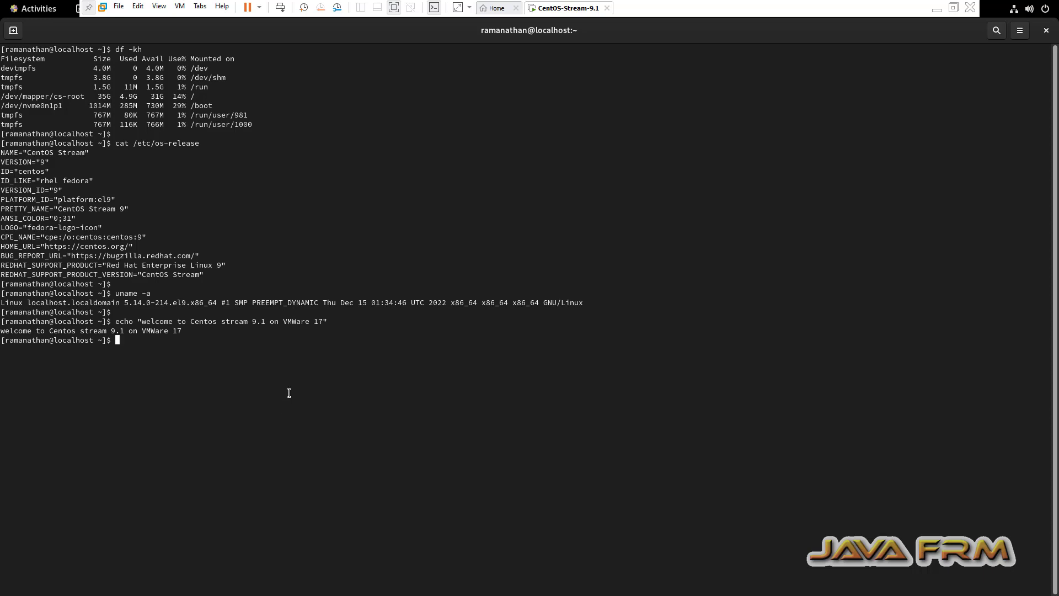
{"action": "left_click", "coordinate": [1047, 32]}
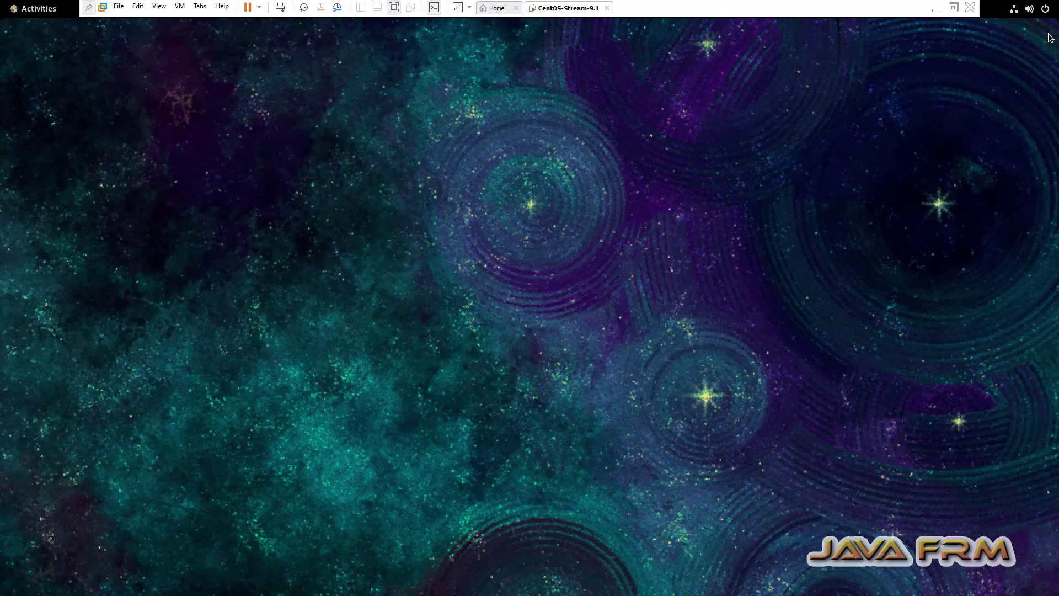